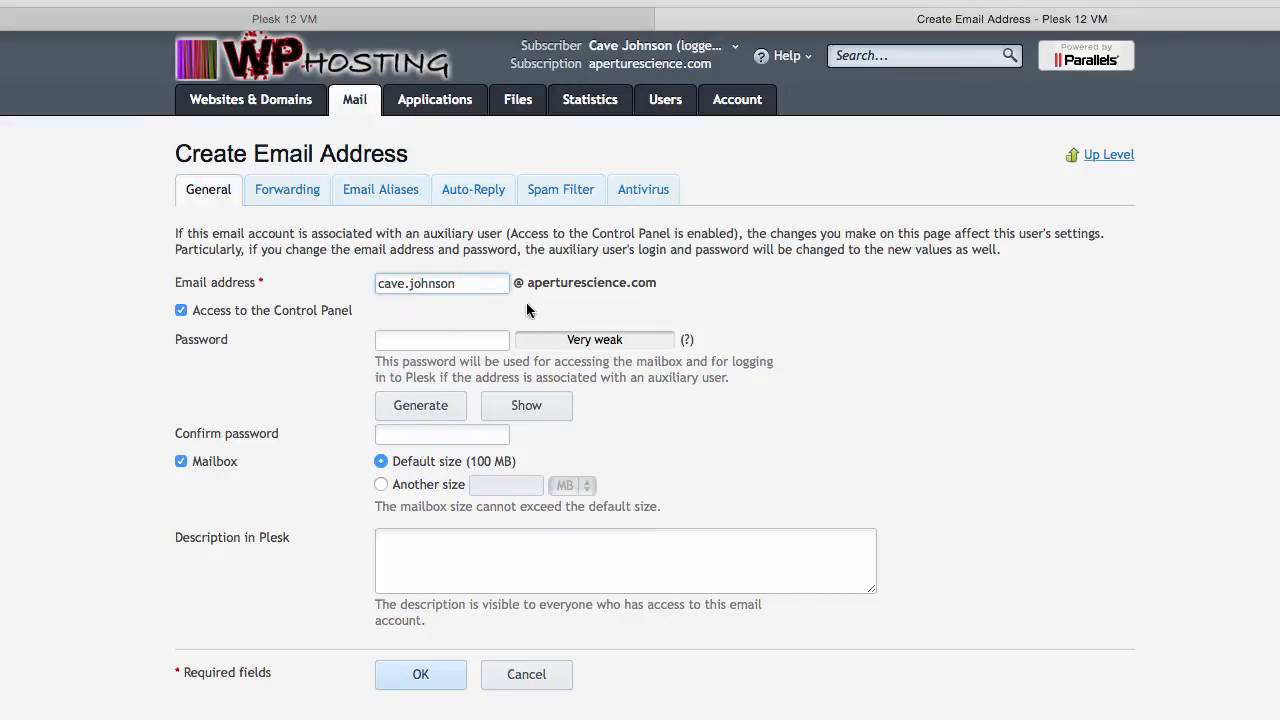
# - Create the mailbox without Control Panel access, setting and confirming its password
pyautogui.click(181, 311)
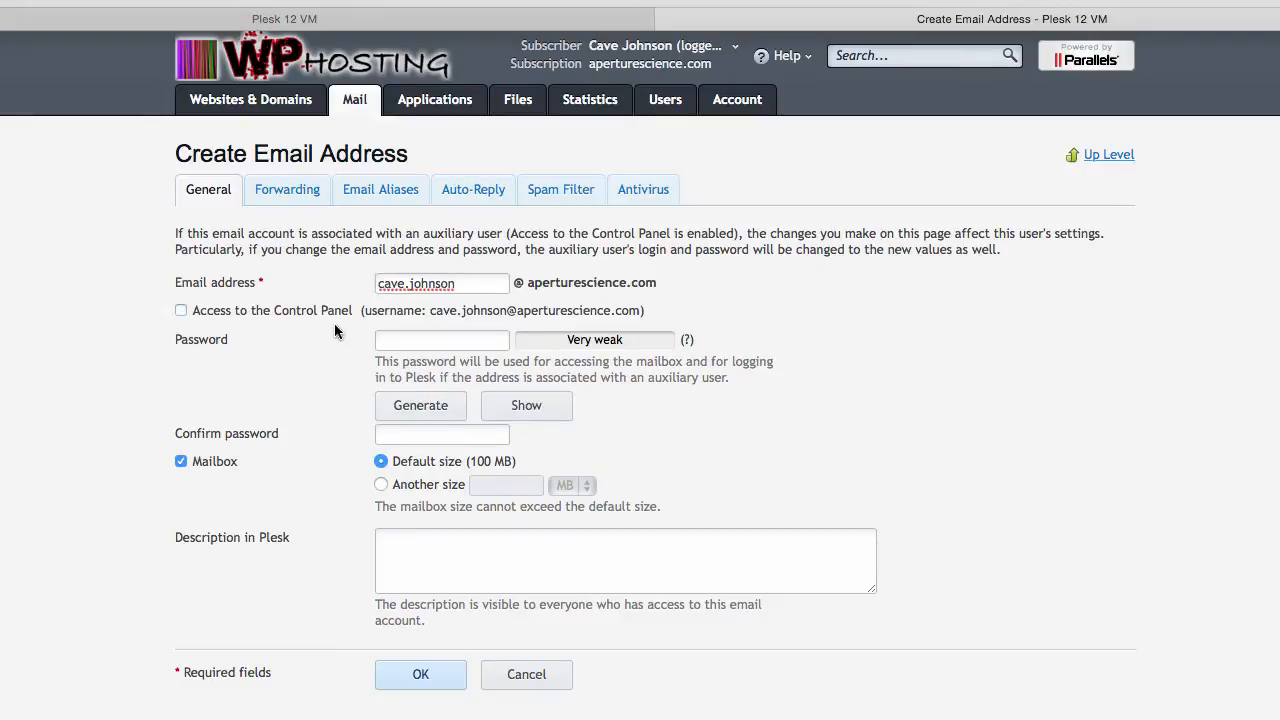
pyautogui.click(505, 341)
pyautogui.write('•••••••••')
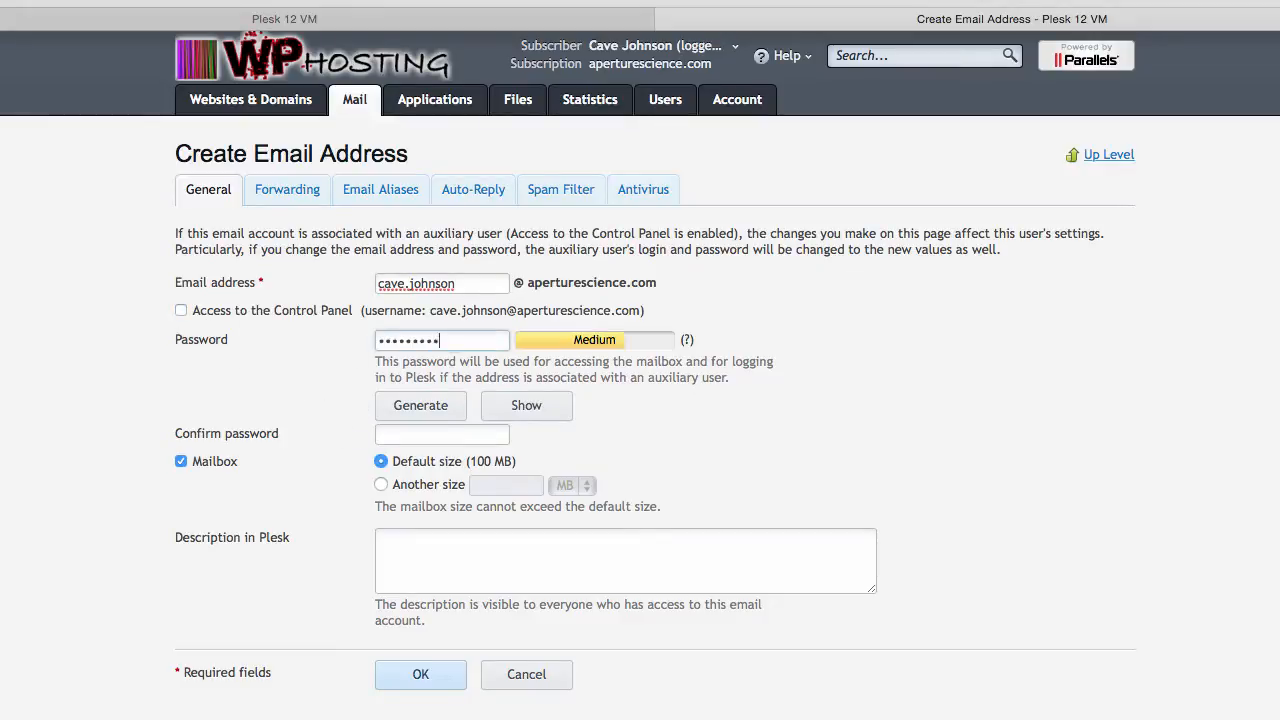
pyautogui.press('Tab')
pyautogui.write('•••••••••')
pyautogui.click(435, 676)
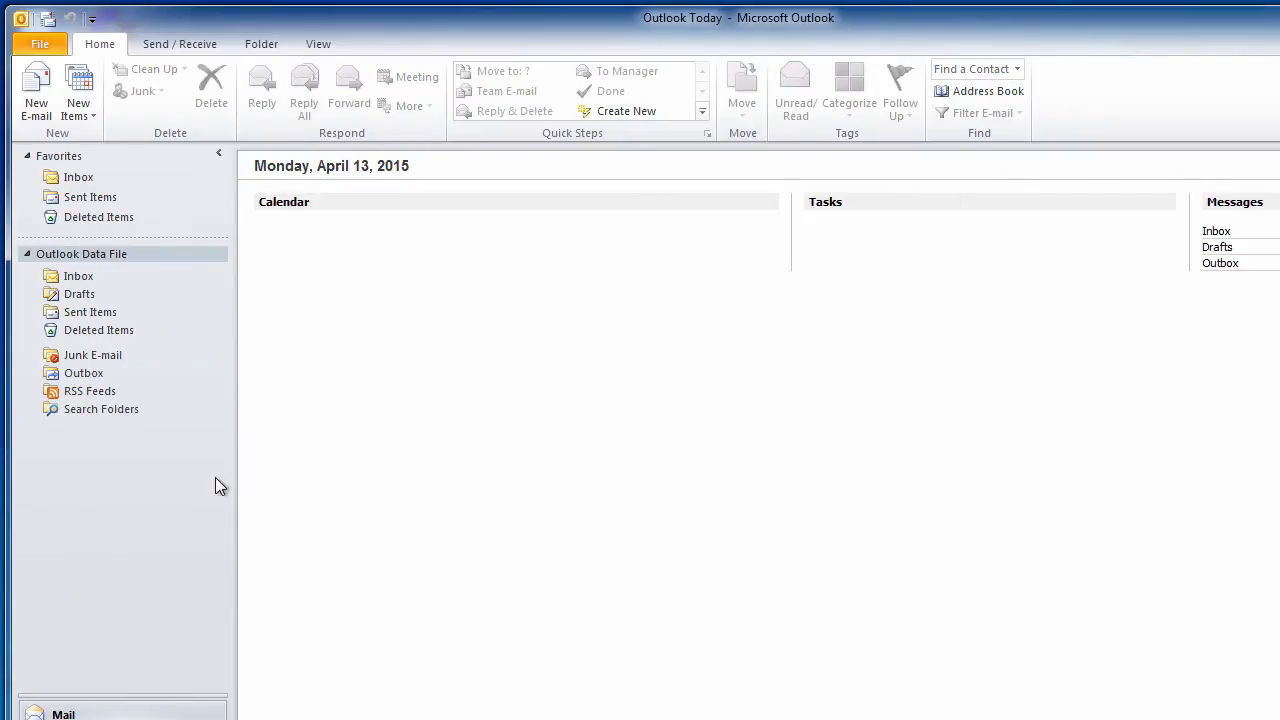
# - Start Add Account from the File view and drag the Add New Account window into view
pyautogui.click(50, 45)
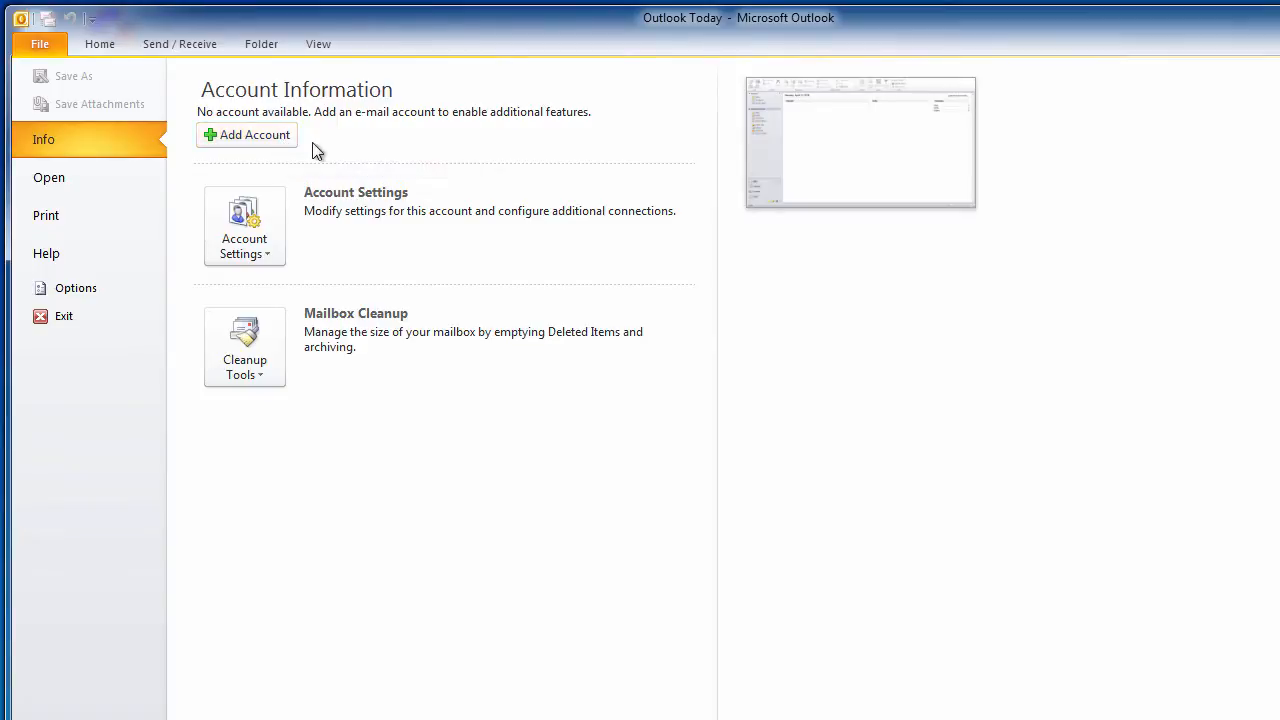
pyautogui.click(286, 136)
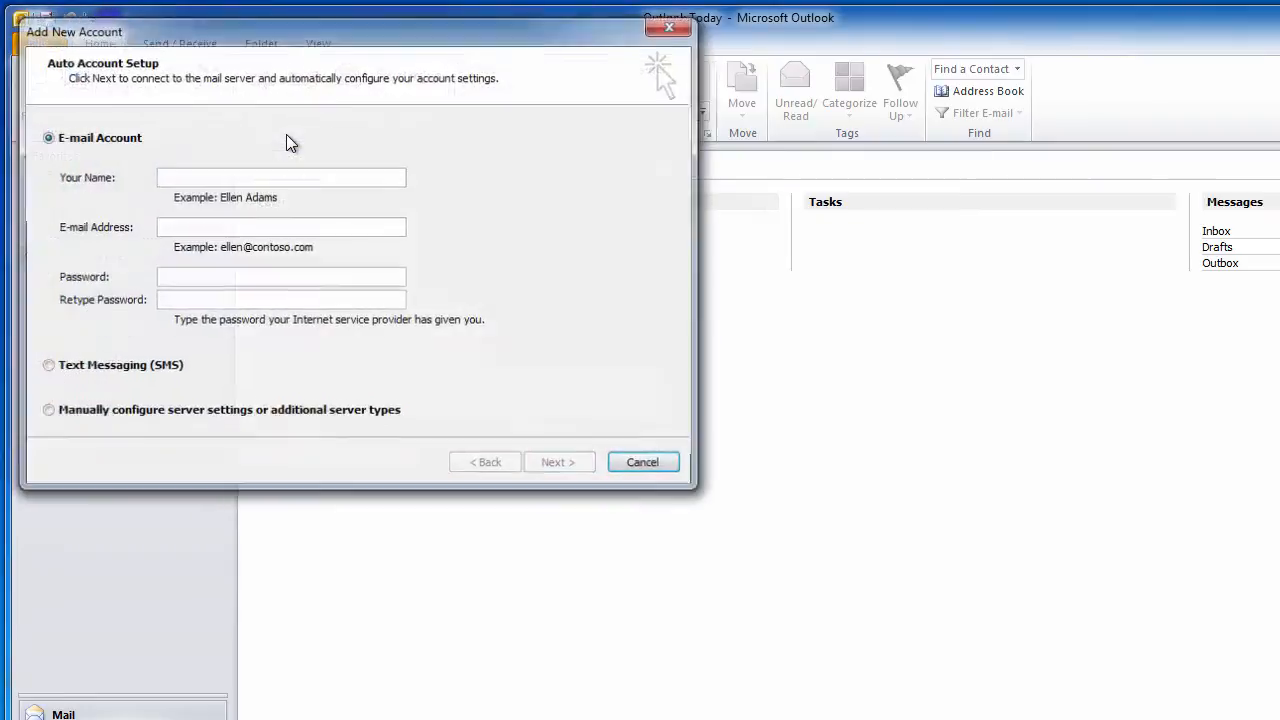
pyautogui.moveTo(325, 28); pyautogui.dragTo(392, 81)
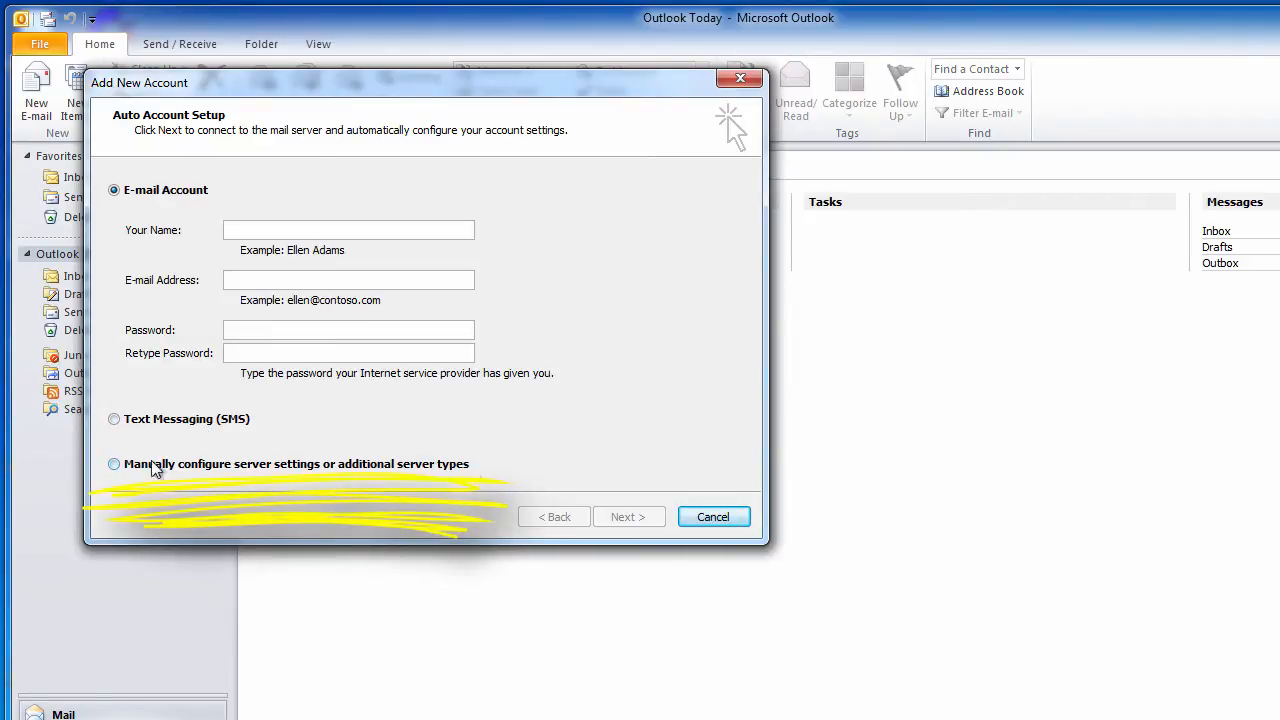
# - Choose manual server configuration with Internet E-mail as the service
pyautogui.click(114, 464)
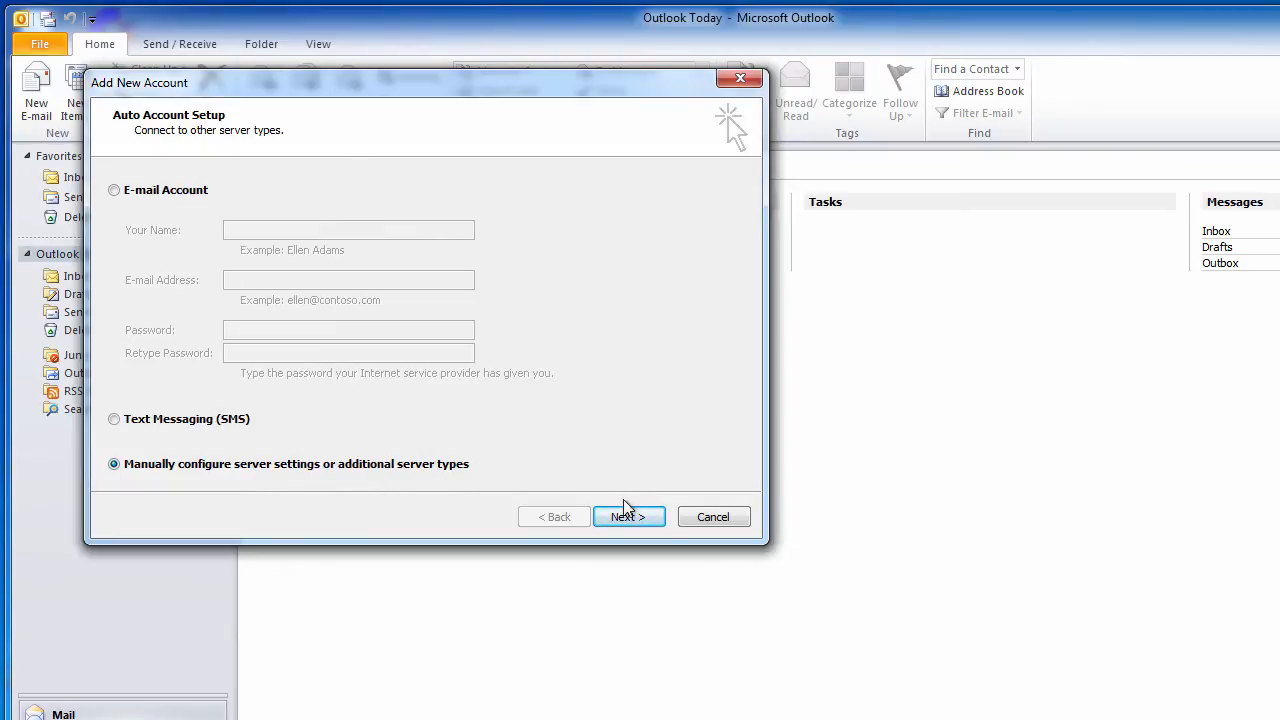
pyautogui.click(660, 518)
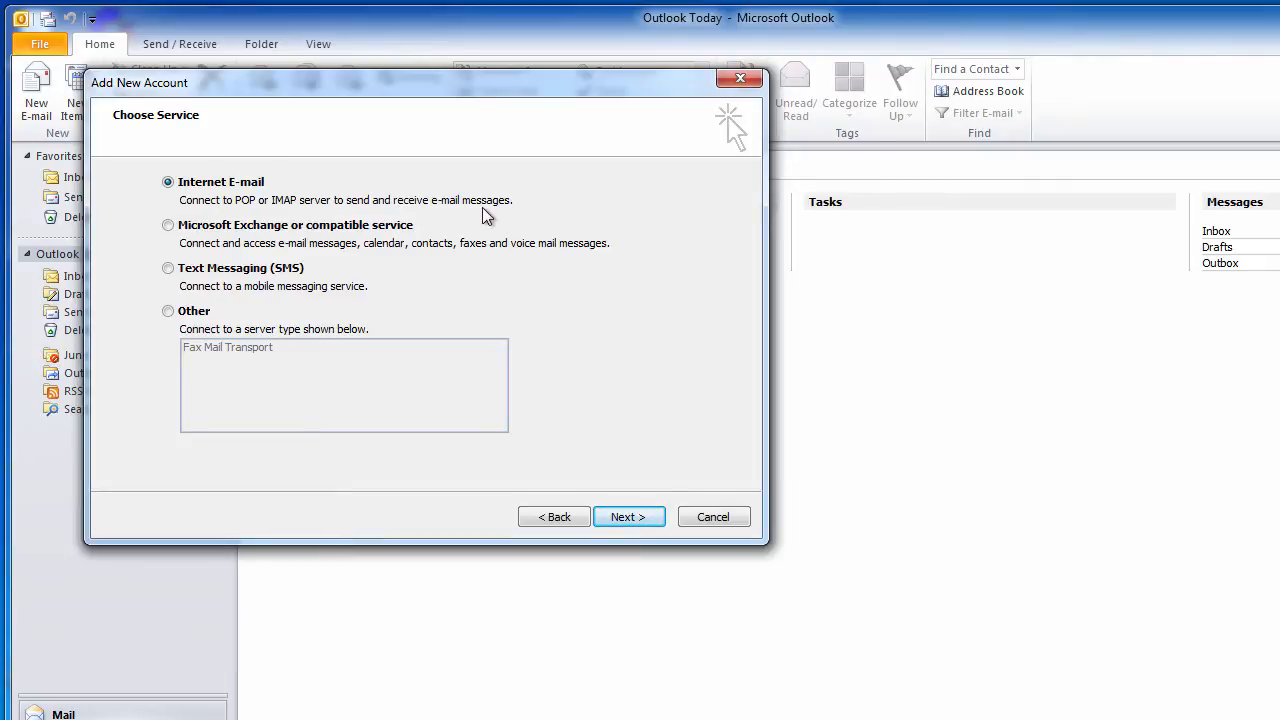
pyautogui.click(652, 519)
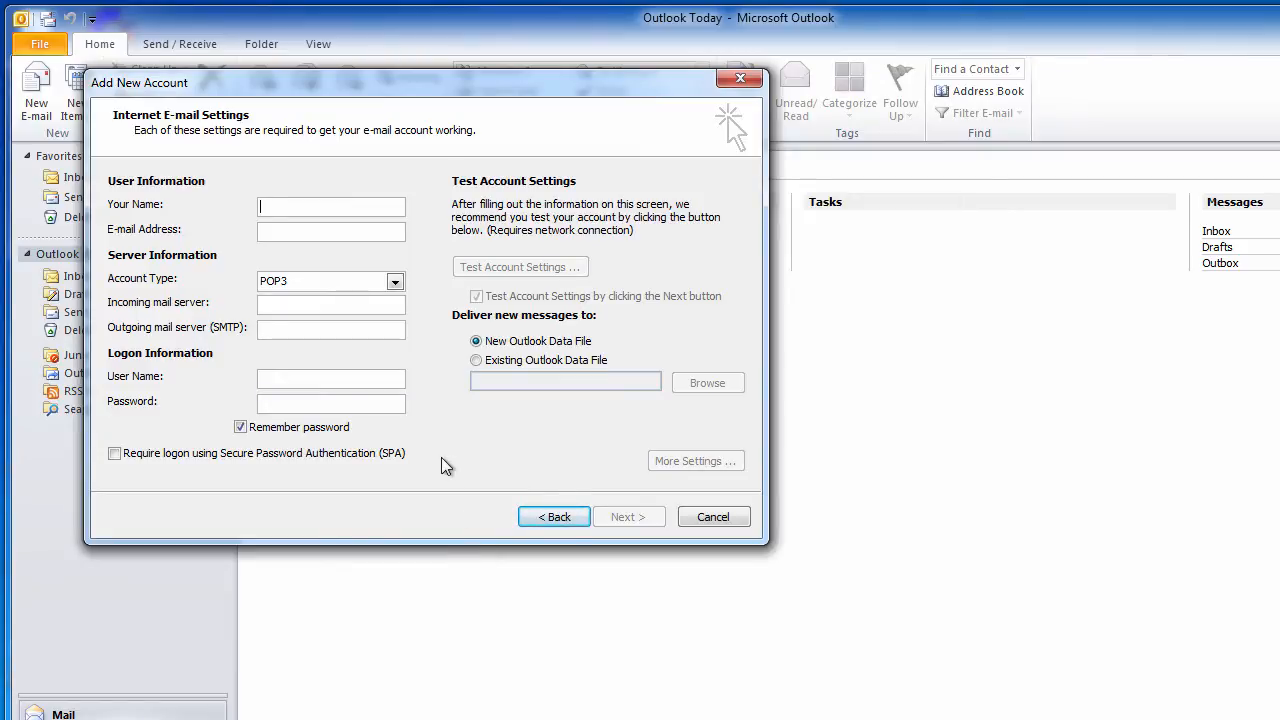
# - Enter the account holder's name and e-mail address, correcting the domain to aperturescience.com
pyautogui.write('Cave')
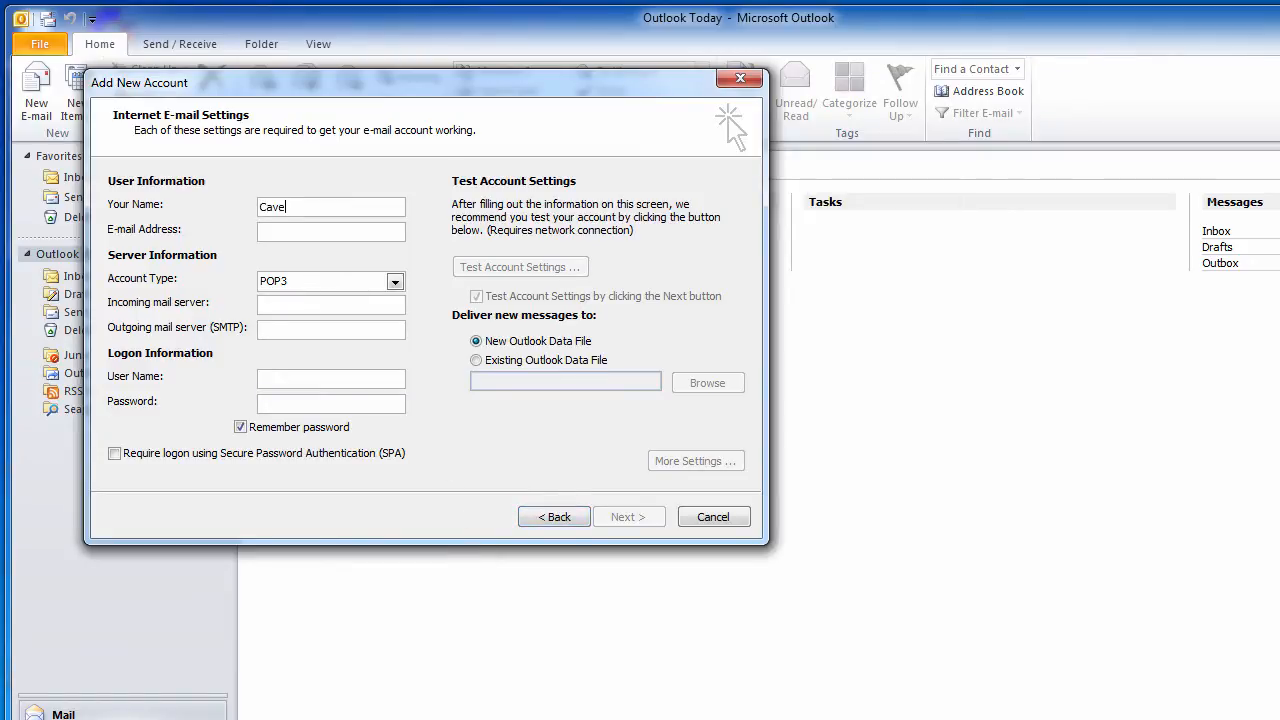
pyautogui.write(' Johnson')
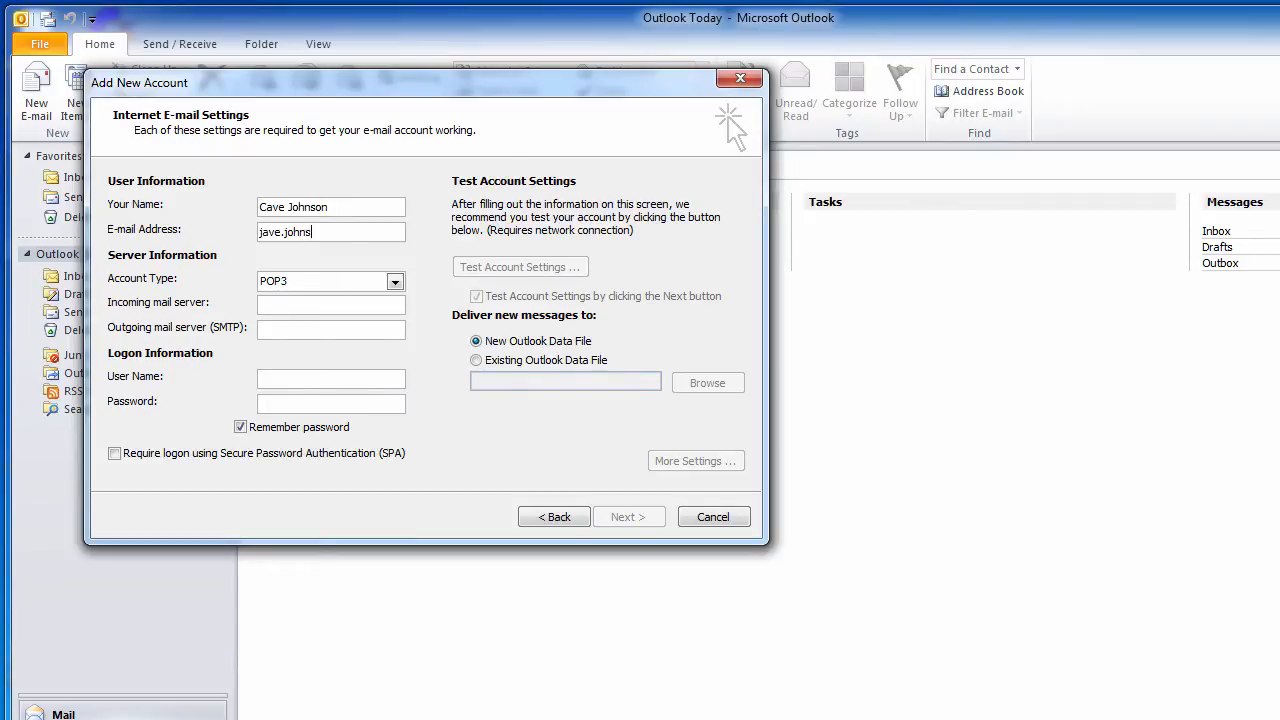
pyautogui.hotkey('shift', 'Left')
pyautogui.hotkey('shift', 'Left')
pyautogui.hotkey('shift', 'Left')
pyautogui.hotkey('shift', 'Left')
pyautogui.hotkey('shift', 'Left')
pyautogui.hotkey('shift', 'Left')
pyautogui.hotkey('shift', 'Left')
pyautogui.hotkey('shift', 'Left')
pyautogui.hotkey('shift', 'Left')
pyautogui.hotkey('shift', 'Left')
pyautogui.hotkey('shift', 'Left')
pyautogui.hotkey('shift', 'Left')
pyautogui.hotkey('shift', 'Left')
pyautogui.hotkey('shift', 'Left')
pyautogui.hotkey('shift', 'Left')
pyautogui.hotkey('shift', 'Left')
pyautogui.hotkey('shift', 'Left')
pyautogui.hotkey('shift', 'Left')
pyautogui.hotkey('shift', 'Left')
pyautogui.hotkey('shift', 'Left')
pyautogui.hotkey('shift', 'Left')
pyautogui.hotkey('shift', 'Left')
pyautogui.hotkey('shift', 'Left')
pyautogui.hotkey('shift', 'Left')
pyautogui.hotkey('shift', 'Left')
pyautogui.hotkey('shift', 'Left')
pyautogui.hotkey('shift', 'Left')
pyautogui.hotkey('shift', 'Left')
pyautogui.hotkey('shift', 'Left')
pyautogui.hotkey('shift', 'Left')
pyautogui.hotkey('shift', 'Left')
pyautogui.hotkey('shift', 'Left')
pyautogui.hotkey('shift', 'Left')
pyautogui.hotkey('shift', 'Left')
pyautogui.hotkey('ctrl', 'c')
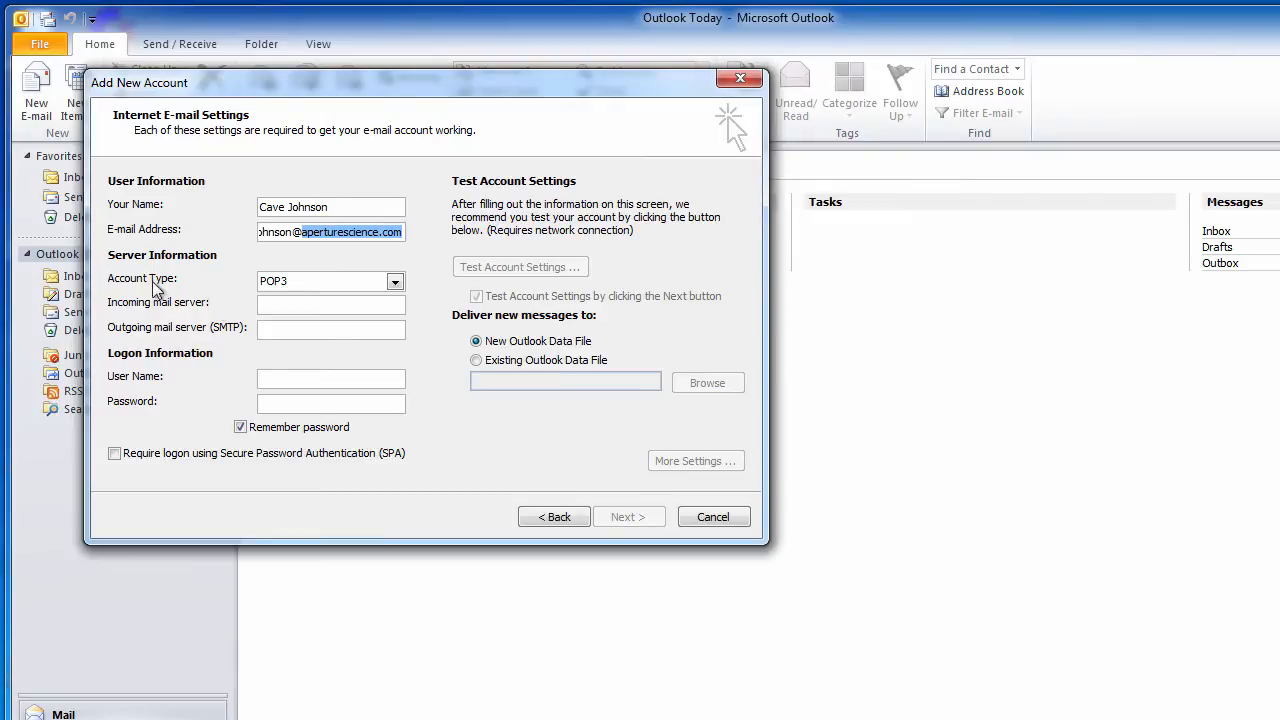
pyautogui.click(396, 284)
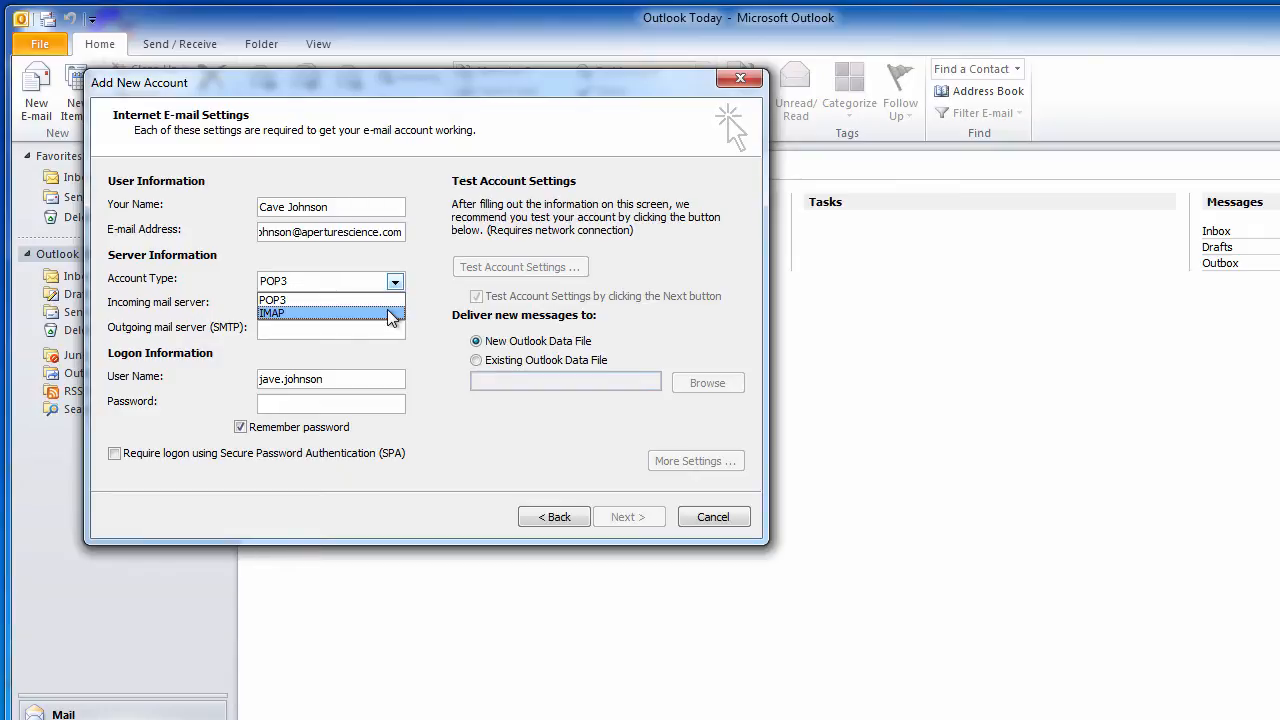
# - Set the account to IMAP with aperturescience.com as both servers, plus user name and password
pyautogui.click(390, 314)
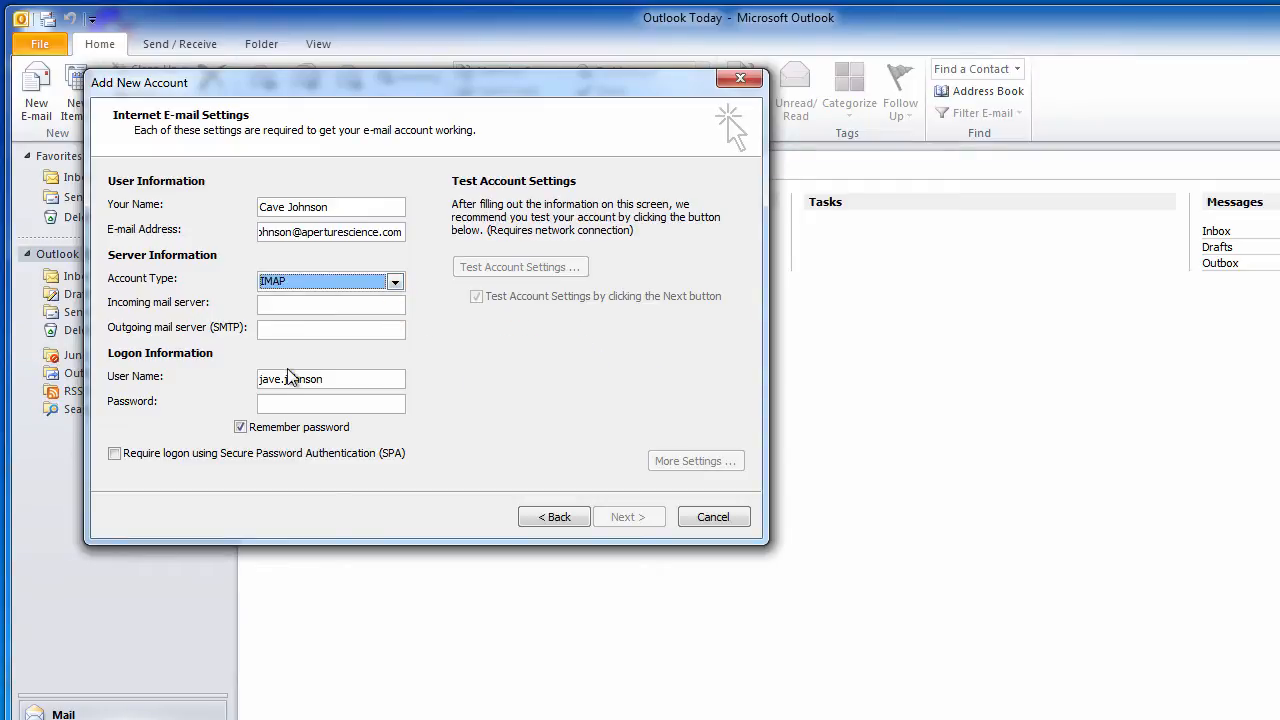
pyautogui.click(325, 302)
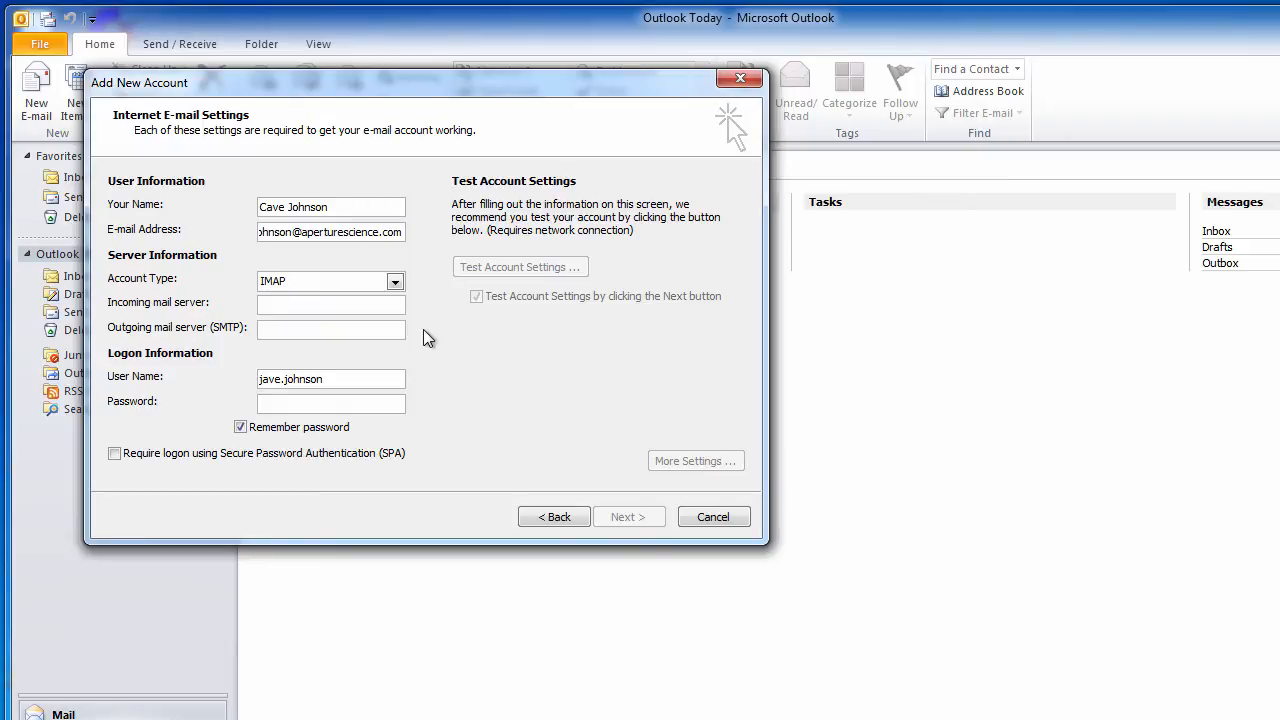
pyautogui.hotkey('ctrl', 'v')
pyautogui.press('Tab')
pyautogui.hotkey('ctrl', 'v')
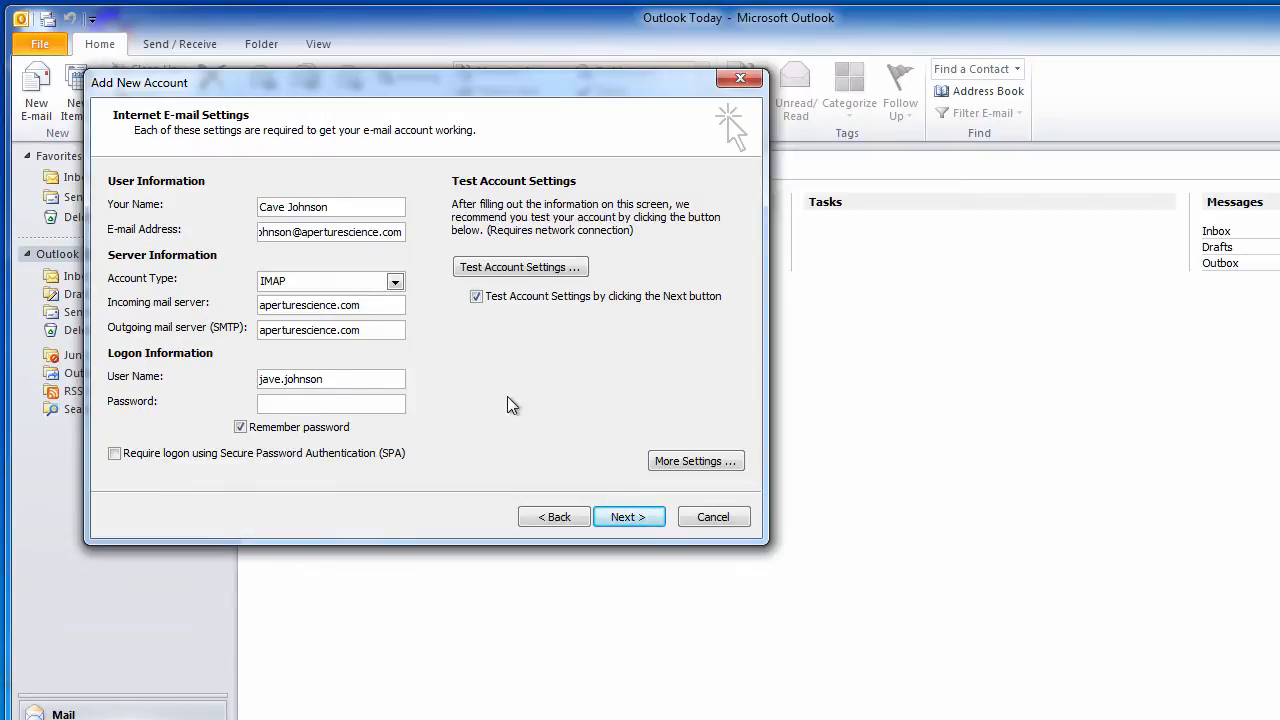
pyautogui.write('@aperturescience.com')
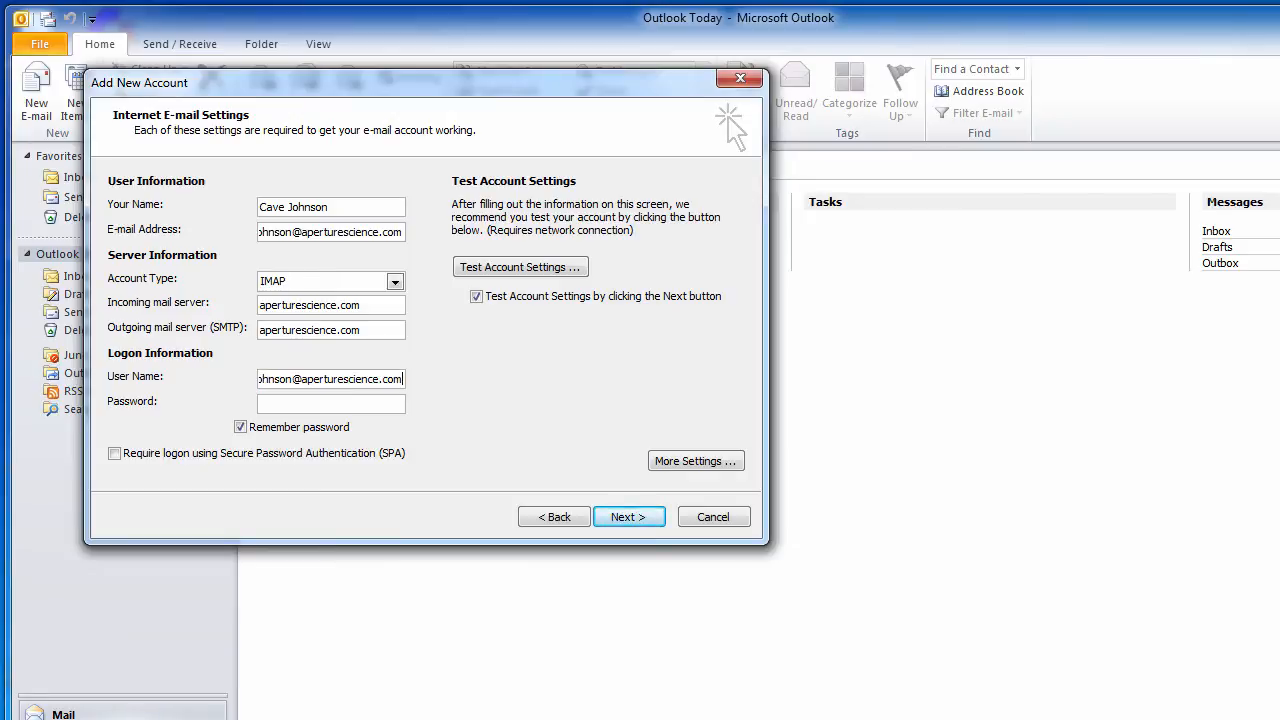
pyautogui.write('*********')
# - In More Settings, make the outgoing server require authentication using the incoming server's logon
pyautogui.click(693, 461)
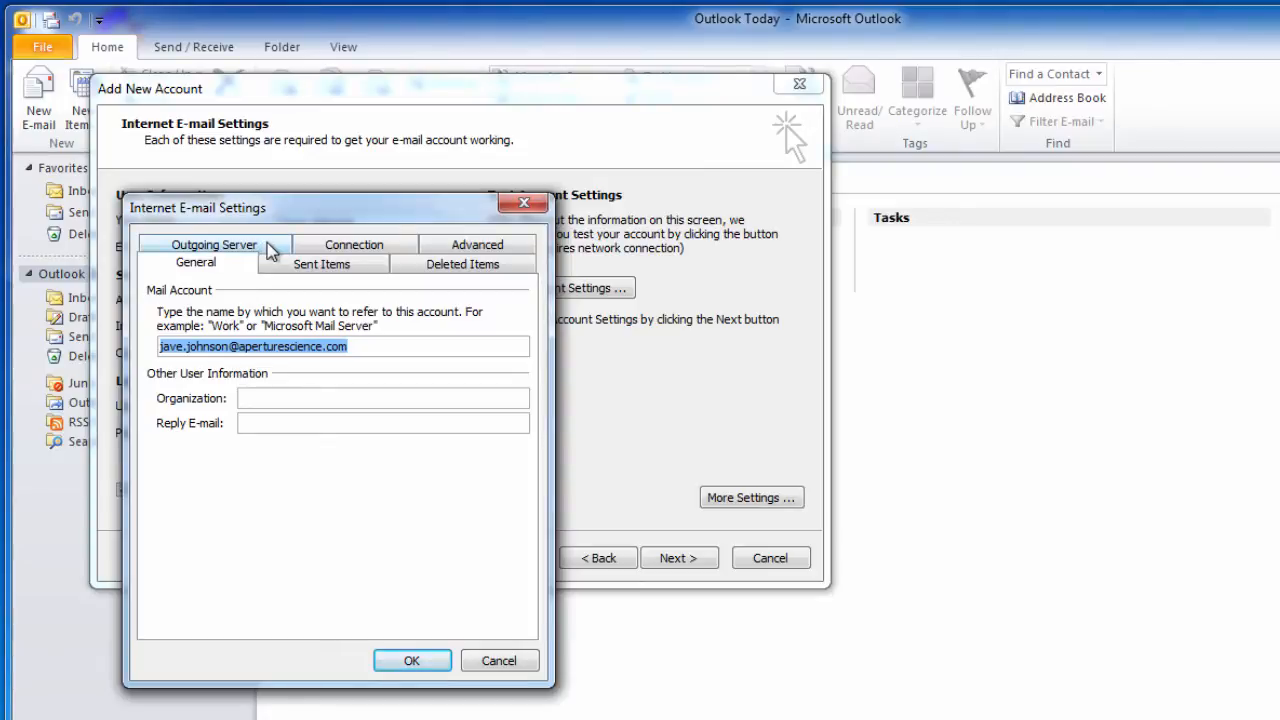
pyautogui.click(272, 250)
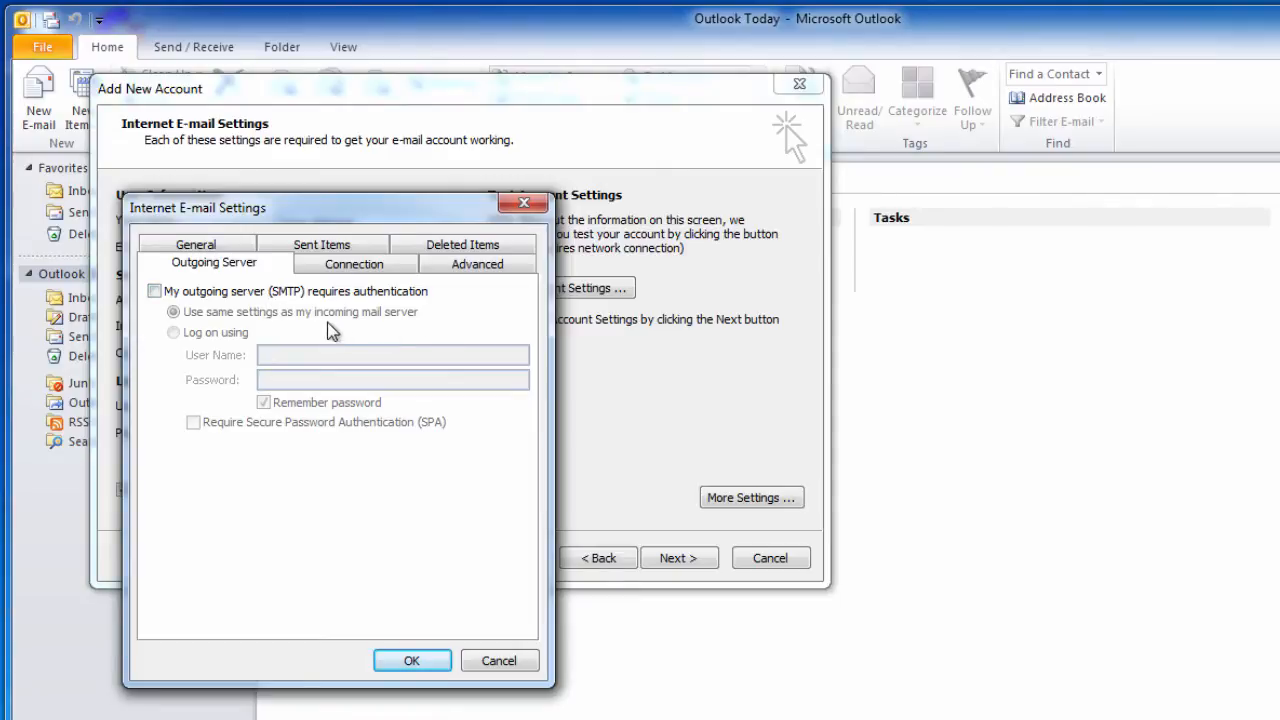
pyautogui.click(155, 292)
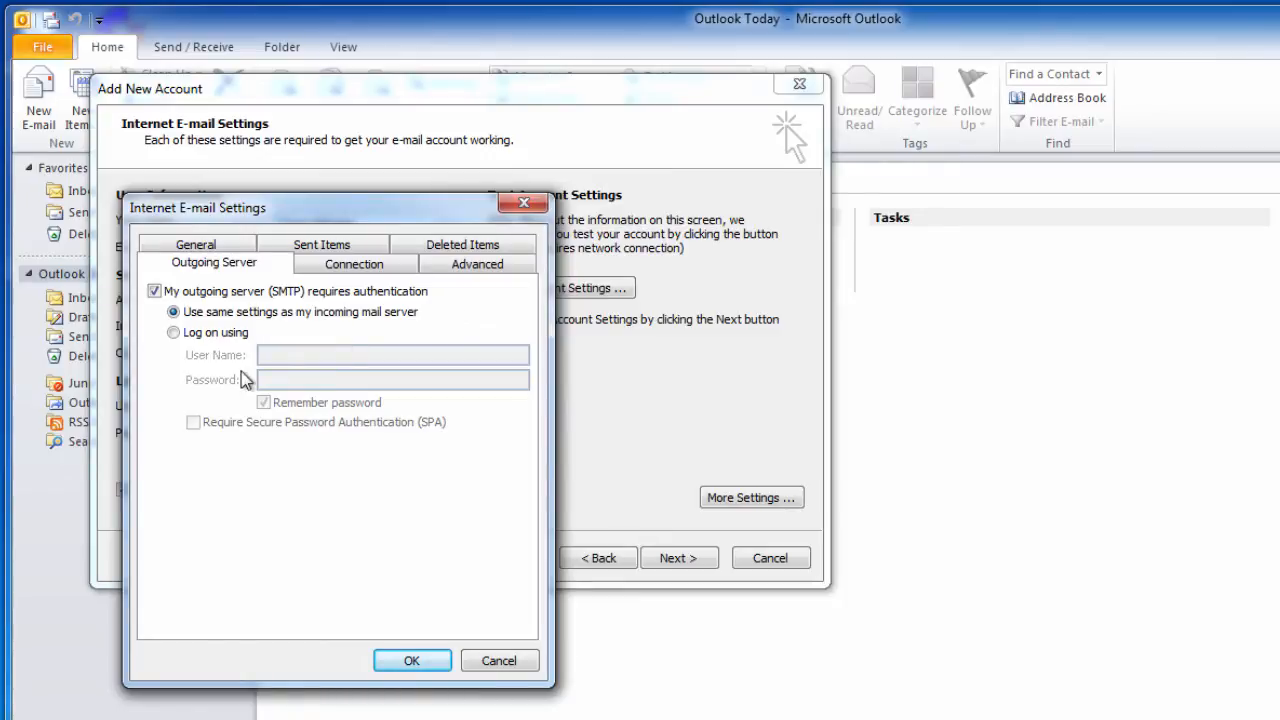
pyautogui.click(174, 333)
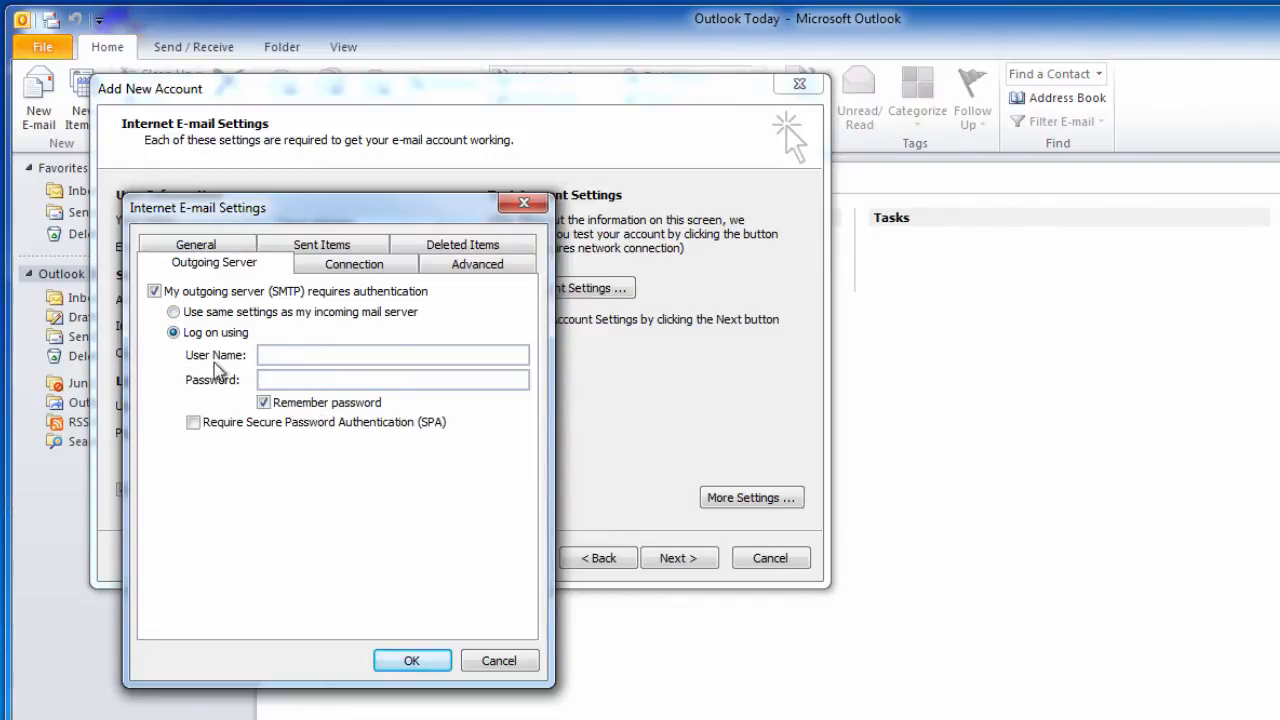
pyautogui.click(174, 313)
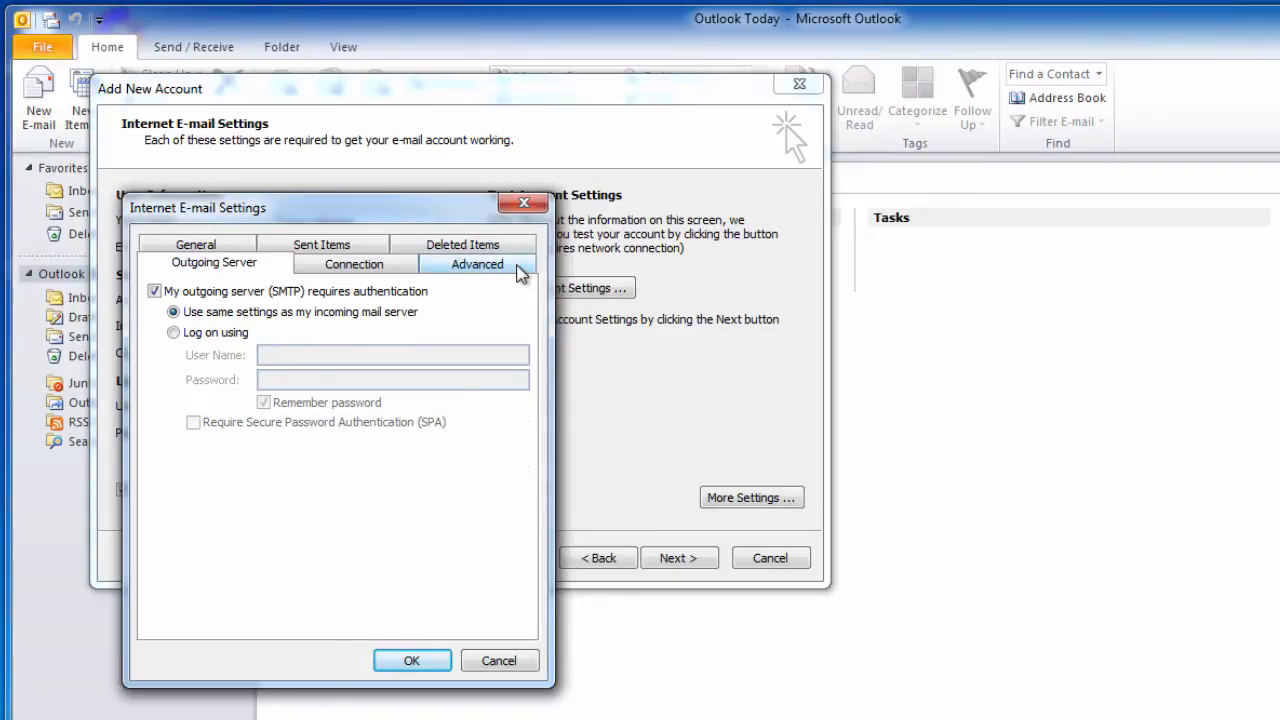
# - Set TLS encryption for both the incoming and outgoing server connections
pyautogui.click(478, 264)
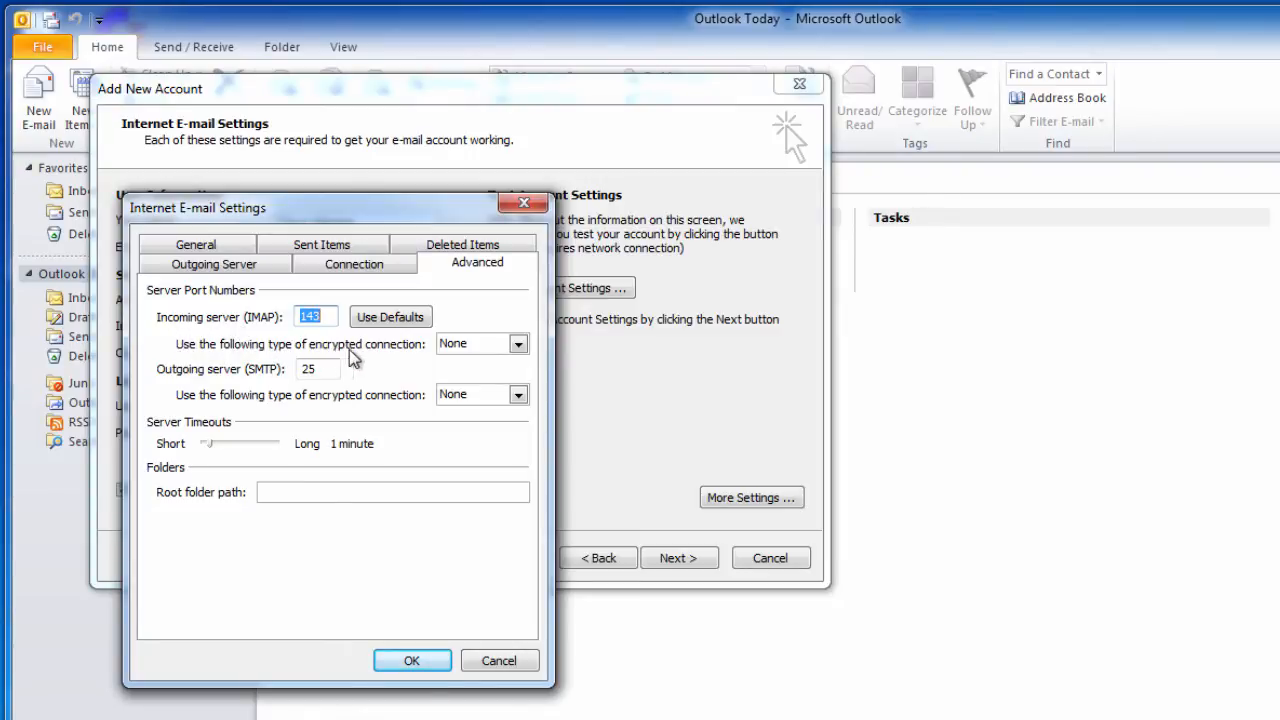
pyautogui.click(518, 344)
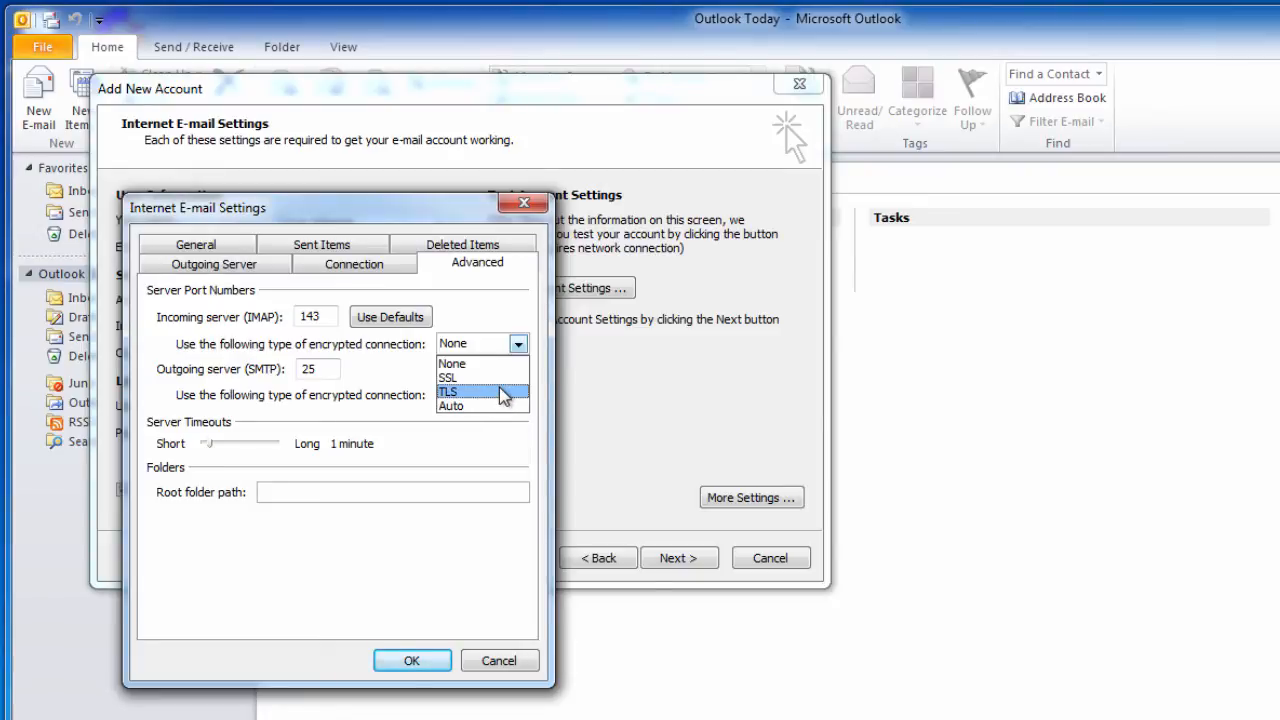
pyautogui.click(503, 392)
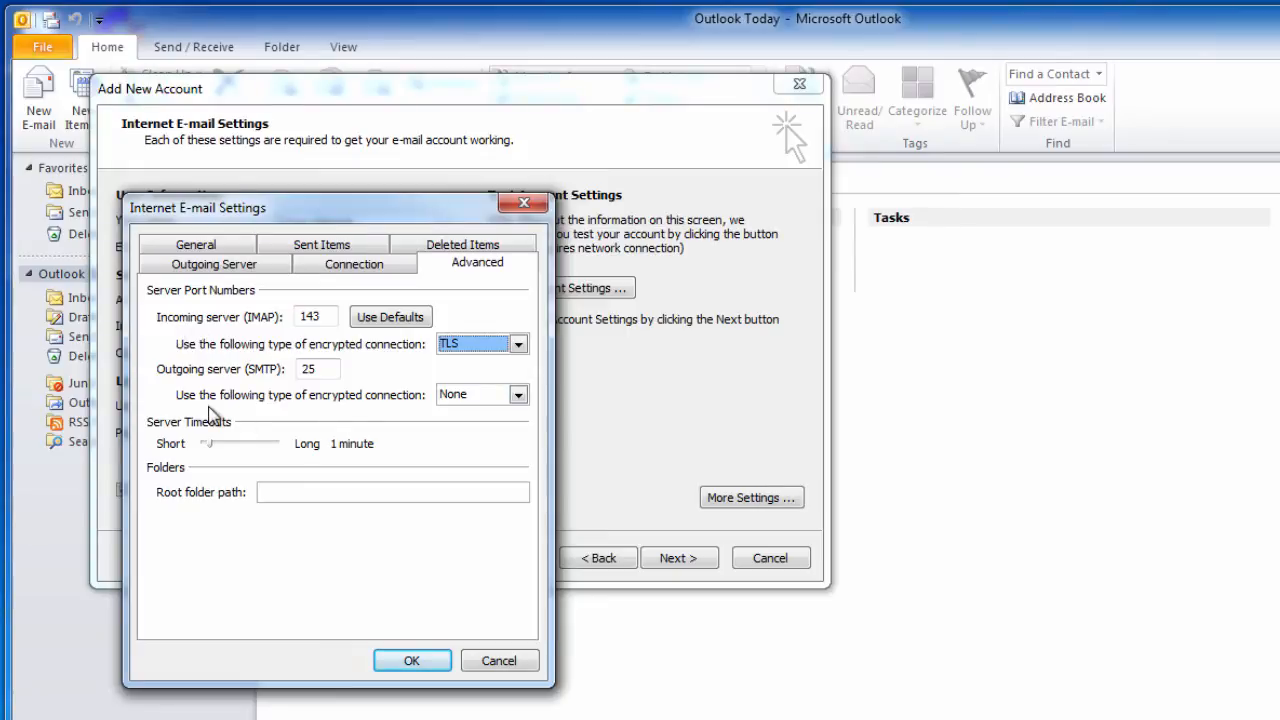
pyautogui.click(518, 395)
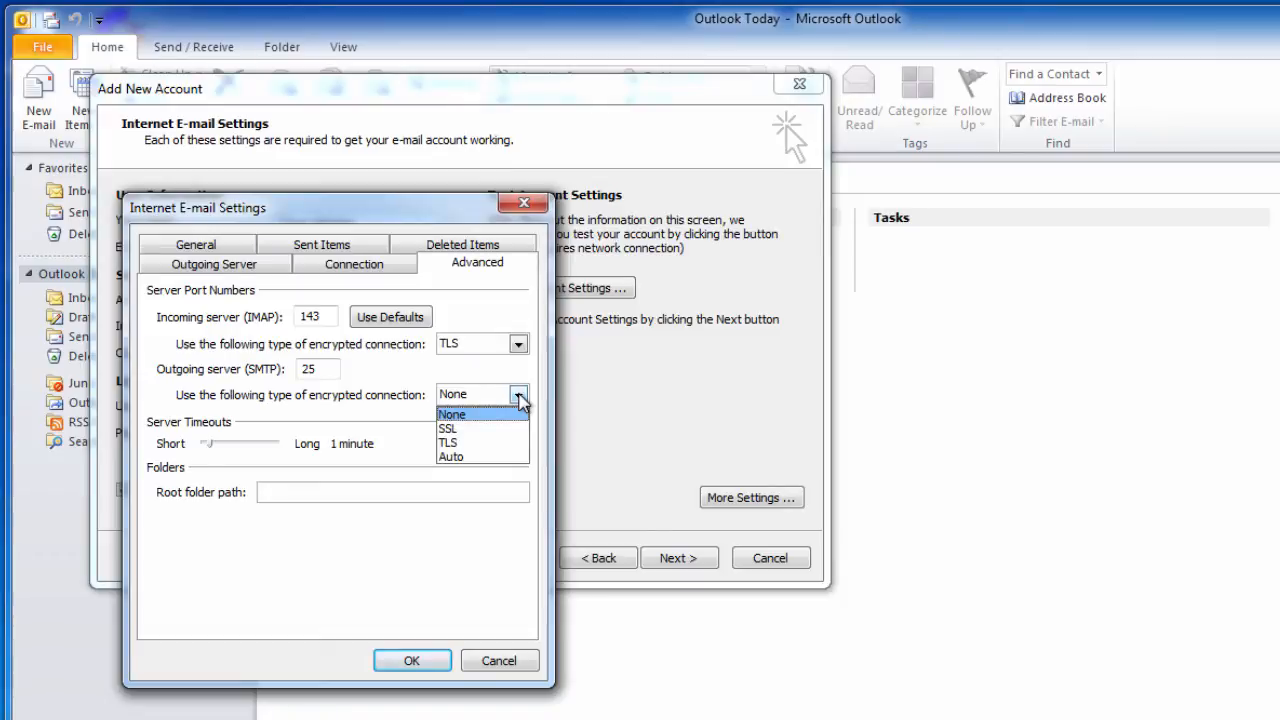
pyautogui.click(500, 447)
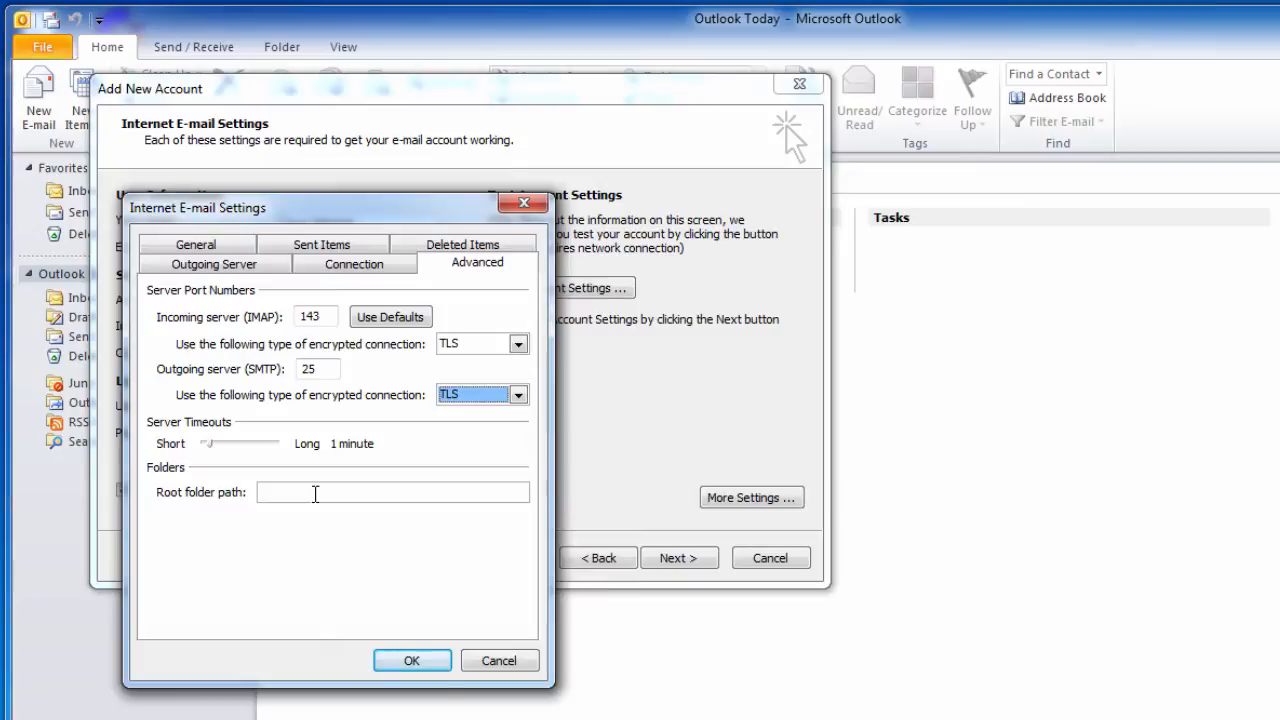
# - Enter INBOX as the IMAP root folder path and recheck outgoing server authentication
pyautogui.click(365, 497)
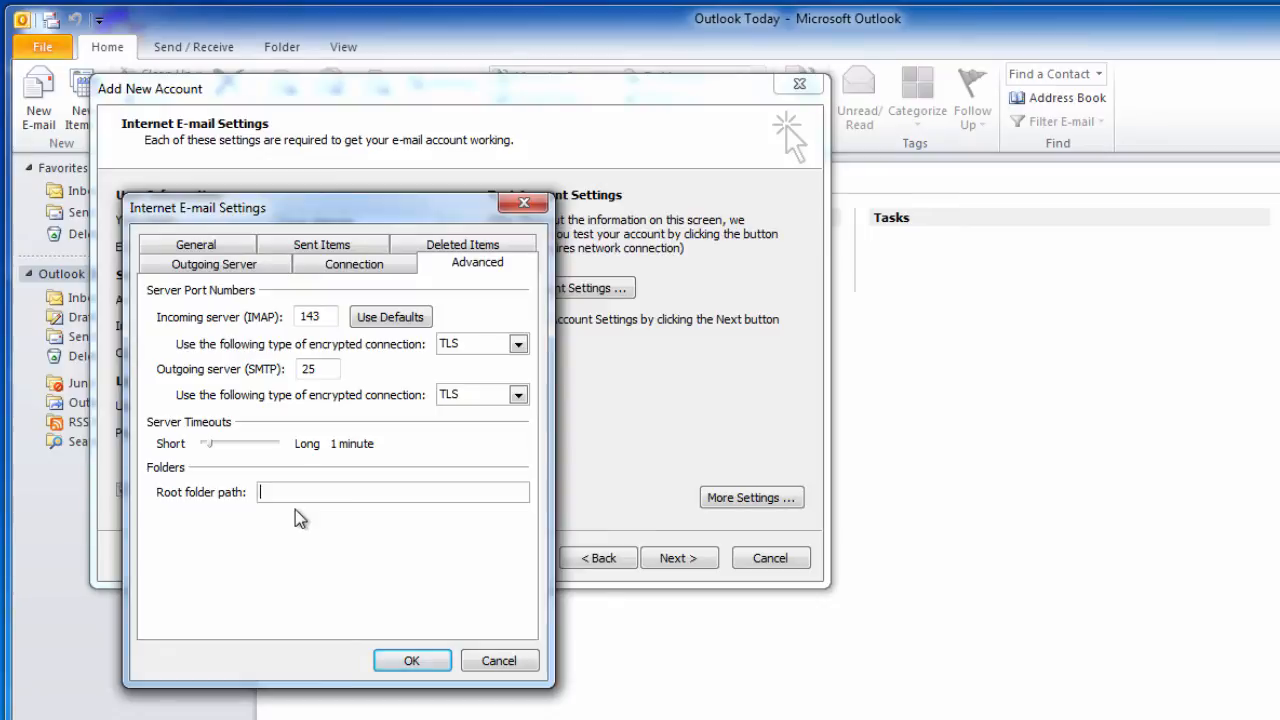
pyautogui.write('INBOX')
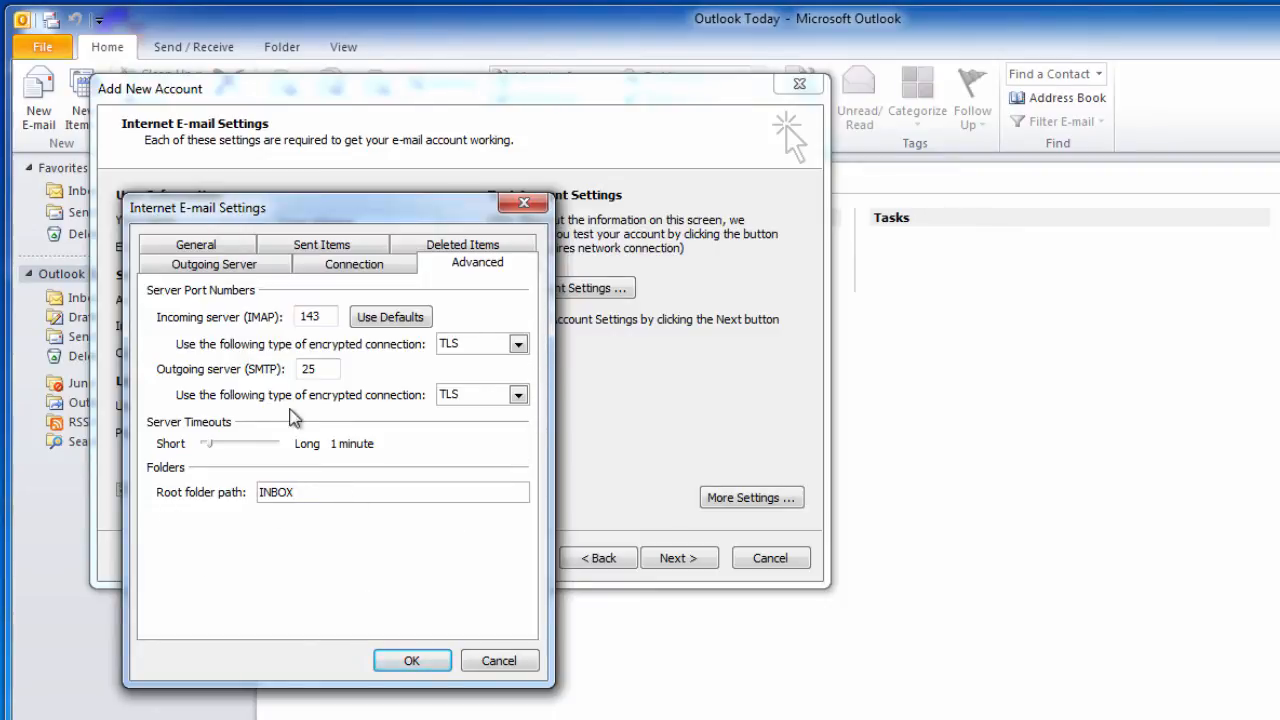
pyautogui.click(265, 265)
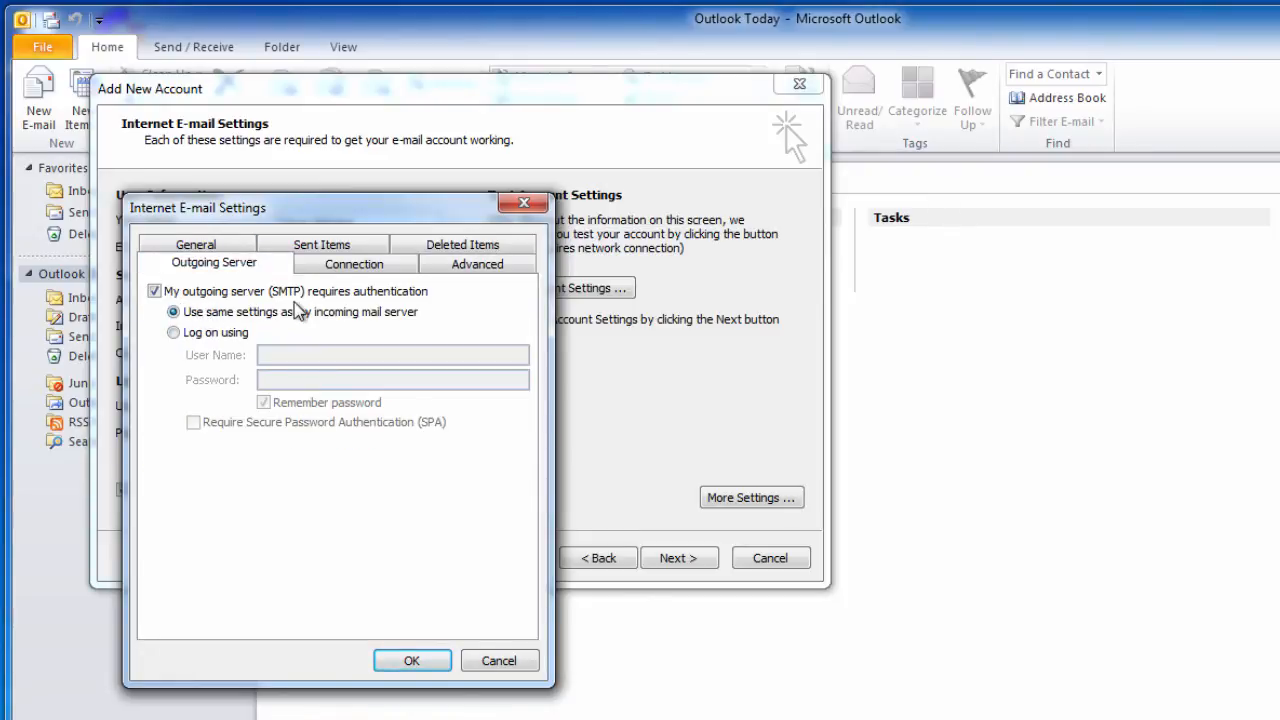
pyautogui.click(474, 265)
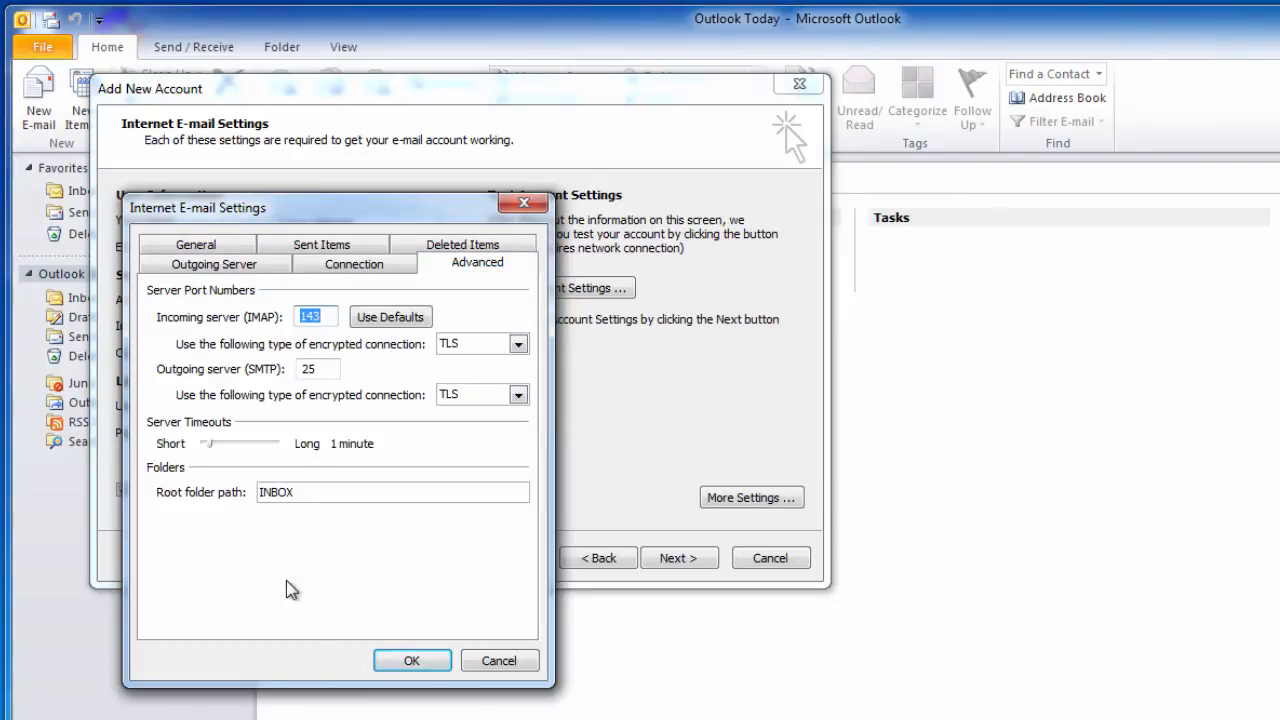
# - Save the extra settings and start the account test, moving the security warning into view
pyautogui.click(410, 660)
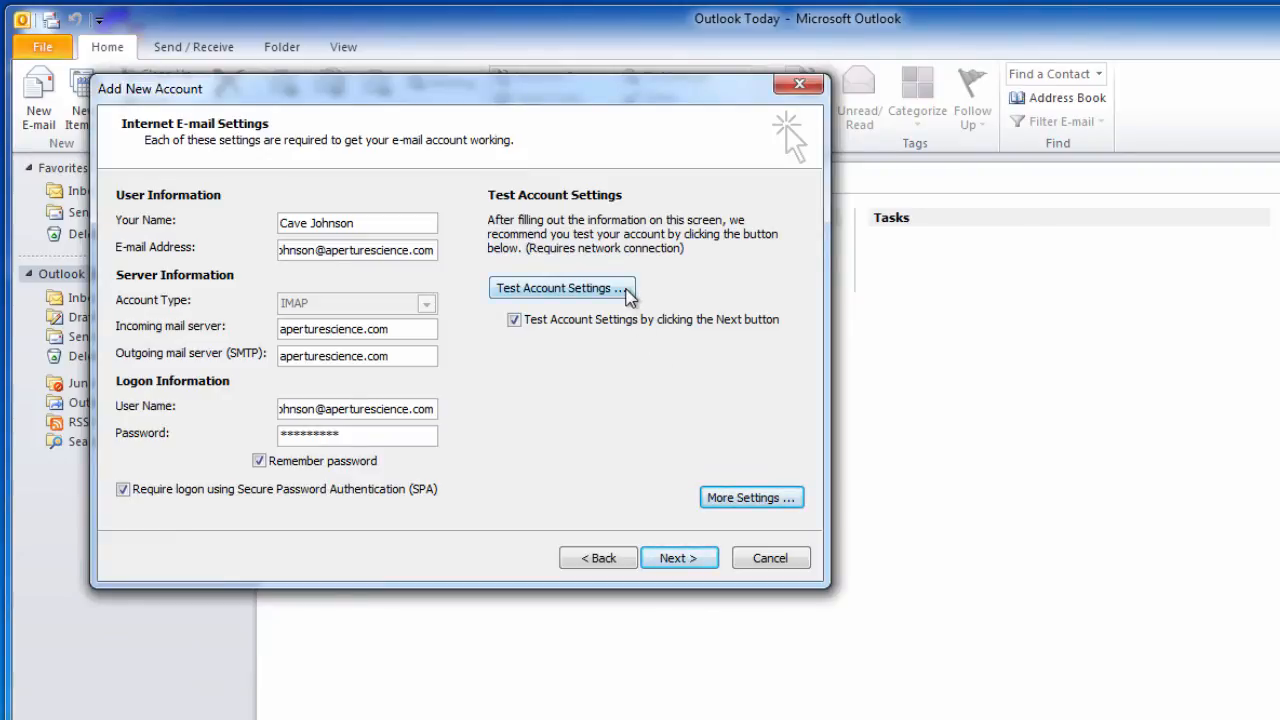
pyautogui.click(680, 562)
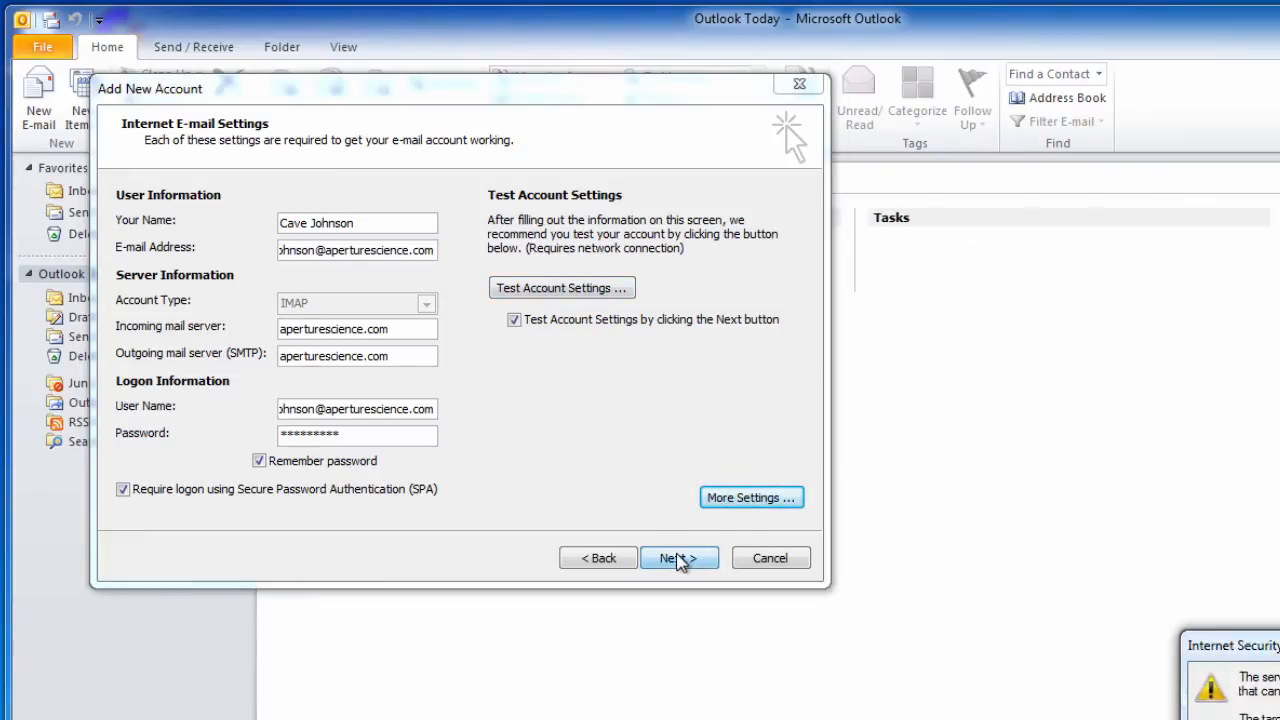
pyautogui.moveTo(1279, 638); pyautogui.dragTo(697, 222)
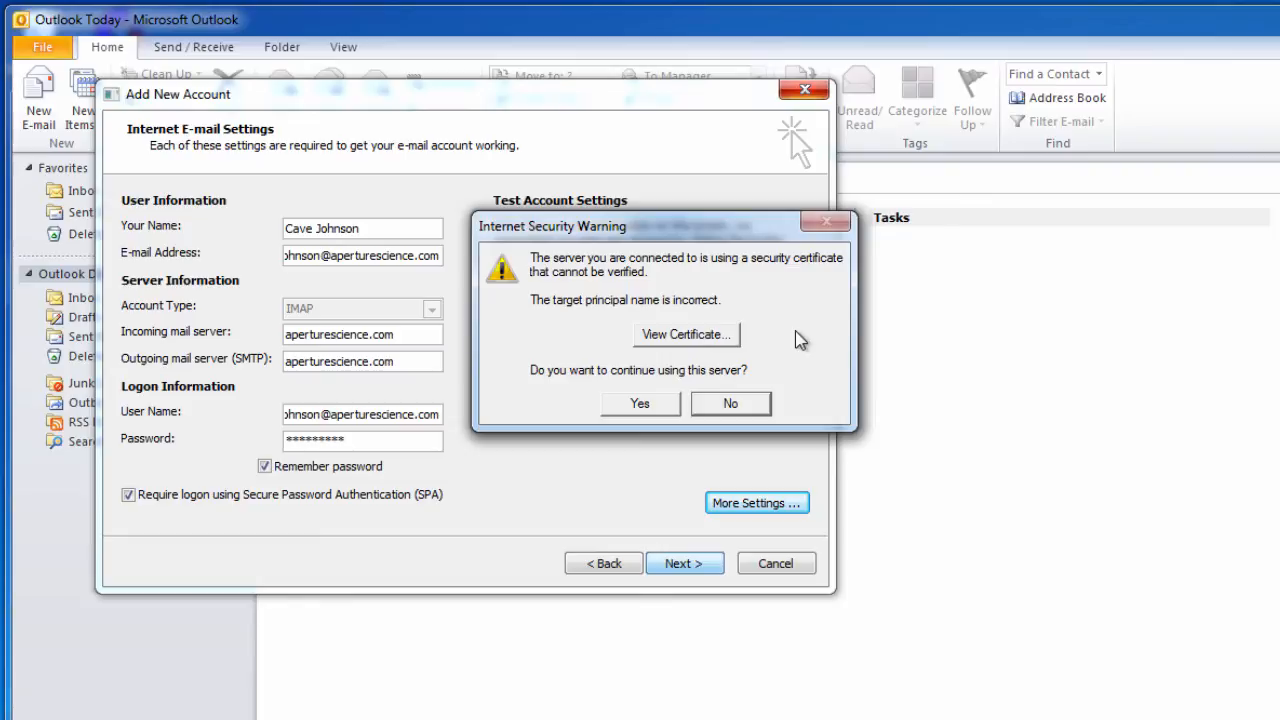
# - Inspect the Parallels Panel certificate's general, details and chain, then keep using the server
pyautogui.click(716, 335)
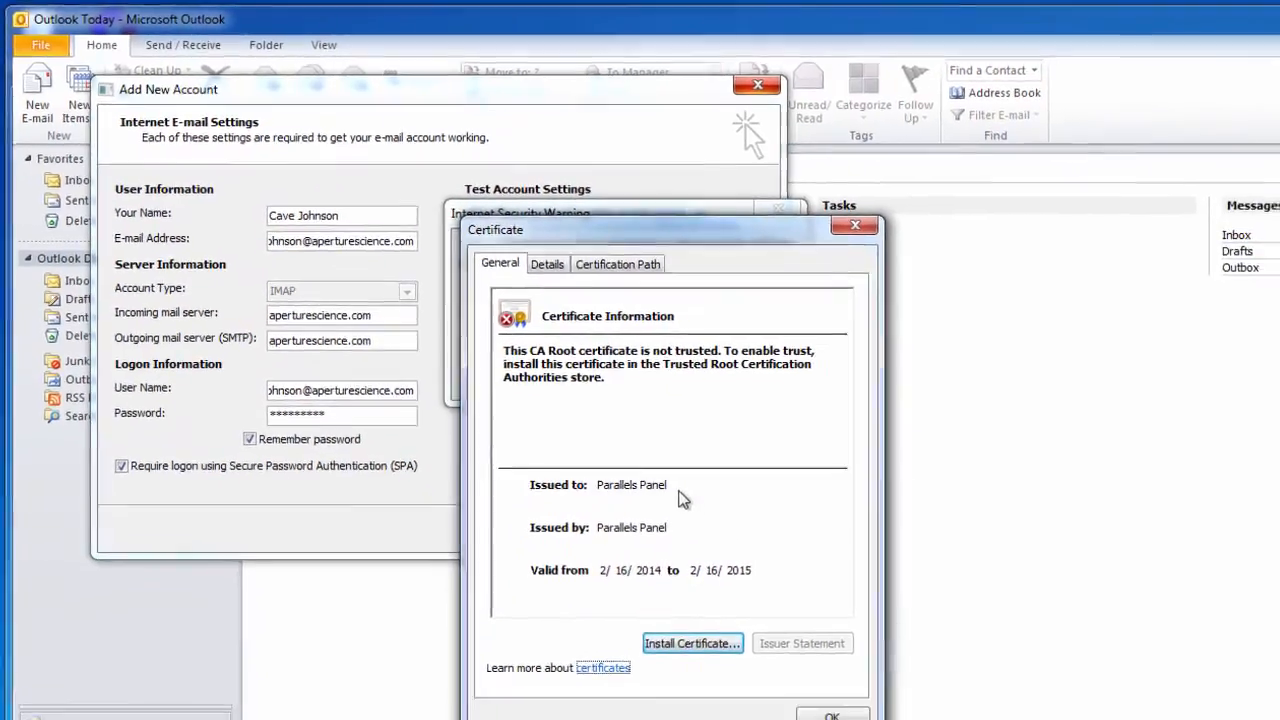
pyautogui.click(545, 260)
pyautogui.click(645, 266)
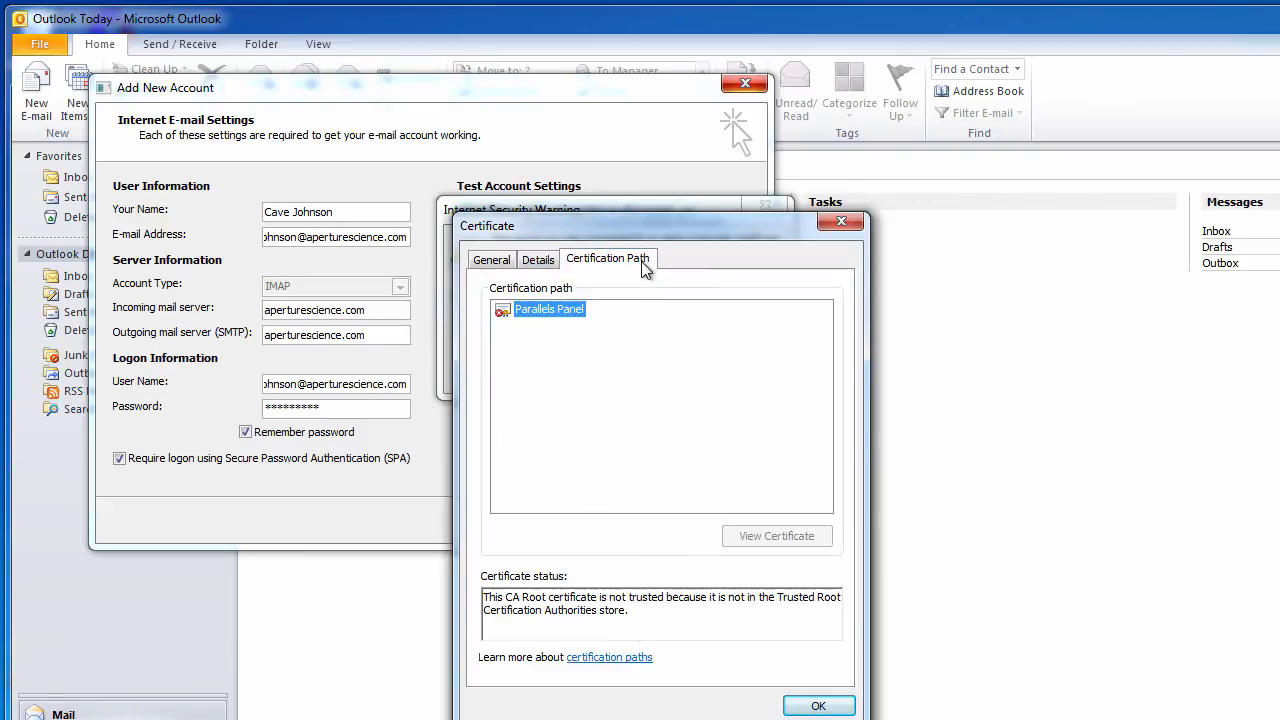
pyautogui.click(491, 262)
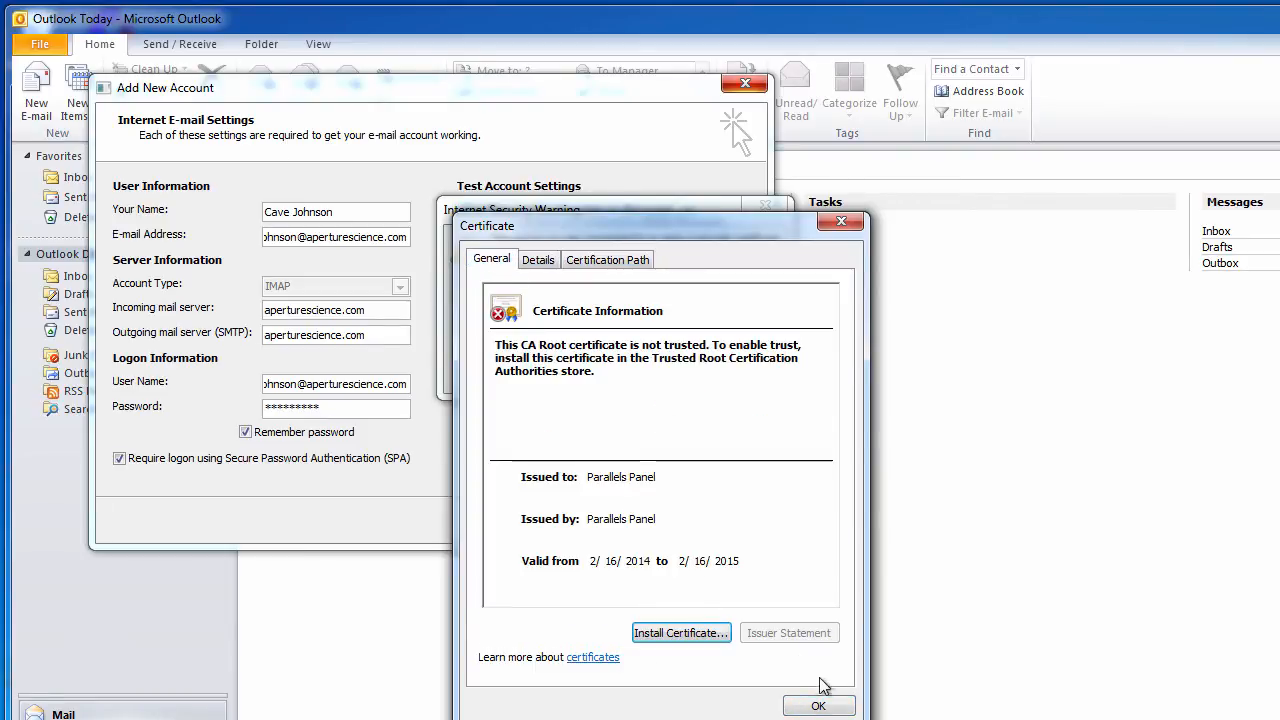
pyautogui.click(817, 705)
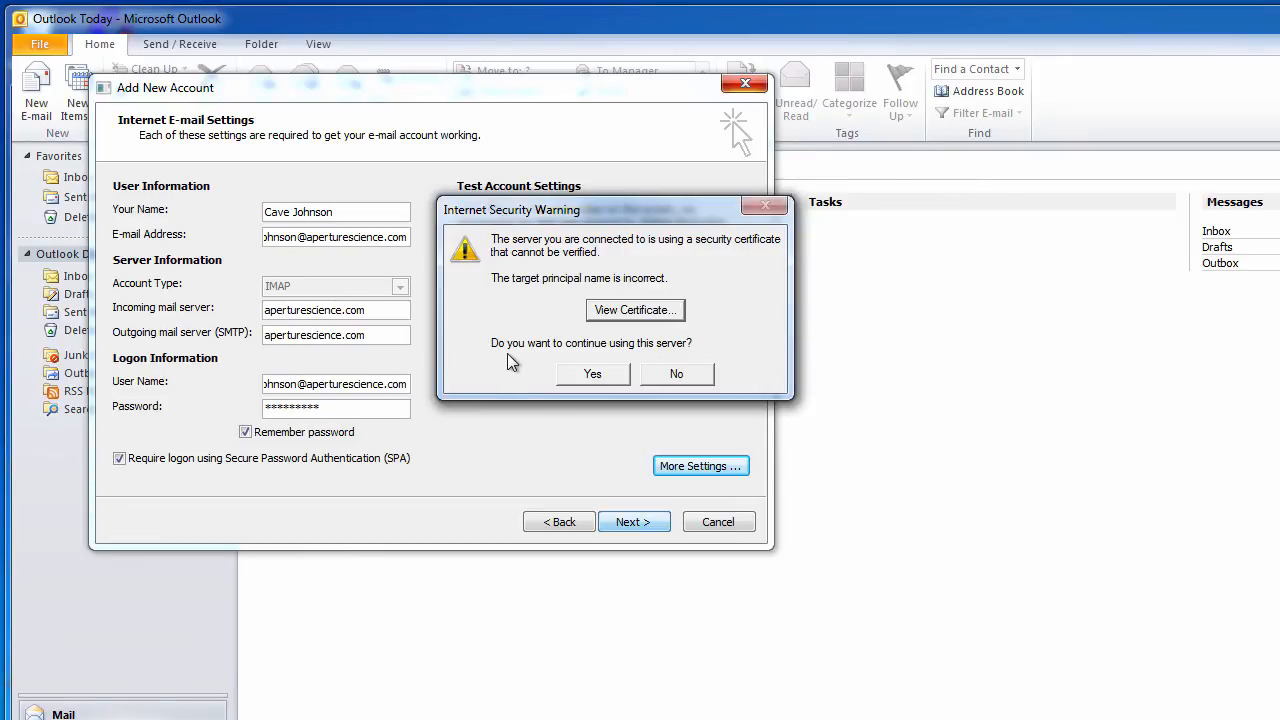
pyautogui.click(614, 376)
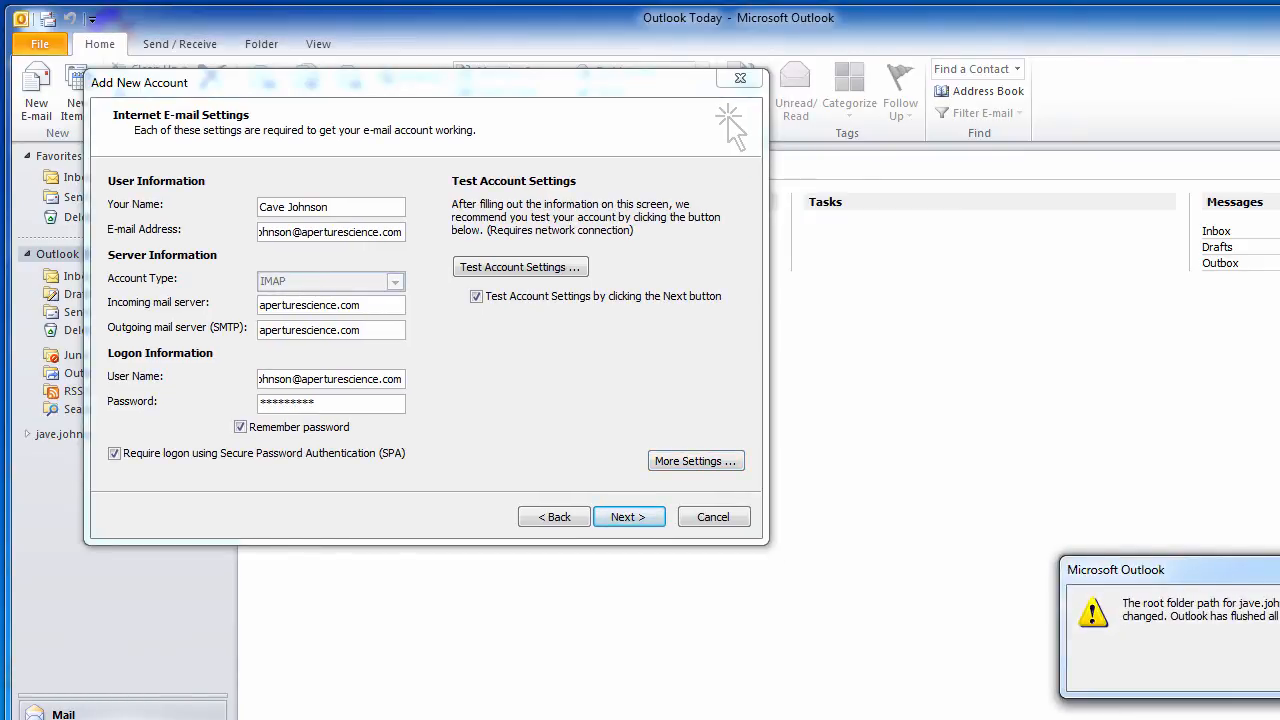
# - Acknowledge the root folder notice and correct the user name's first letter to 'c' in the first login prompt
pyautogui.moveTo(1275, 571); pyautogui.dragTo(715, 338)
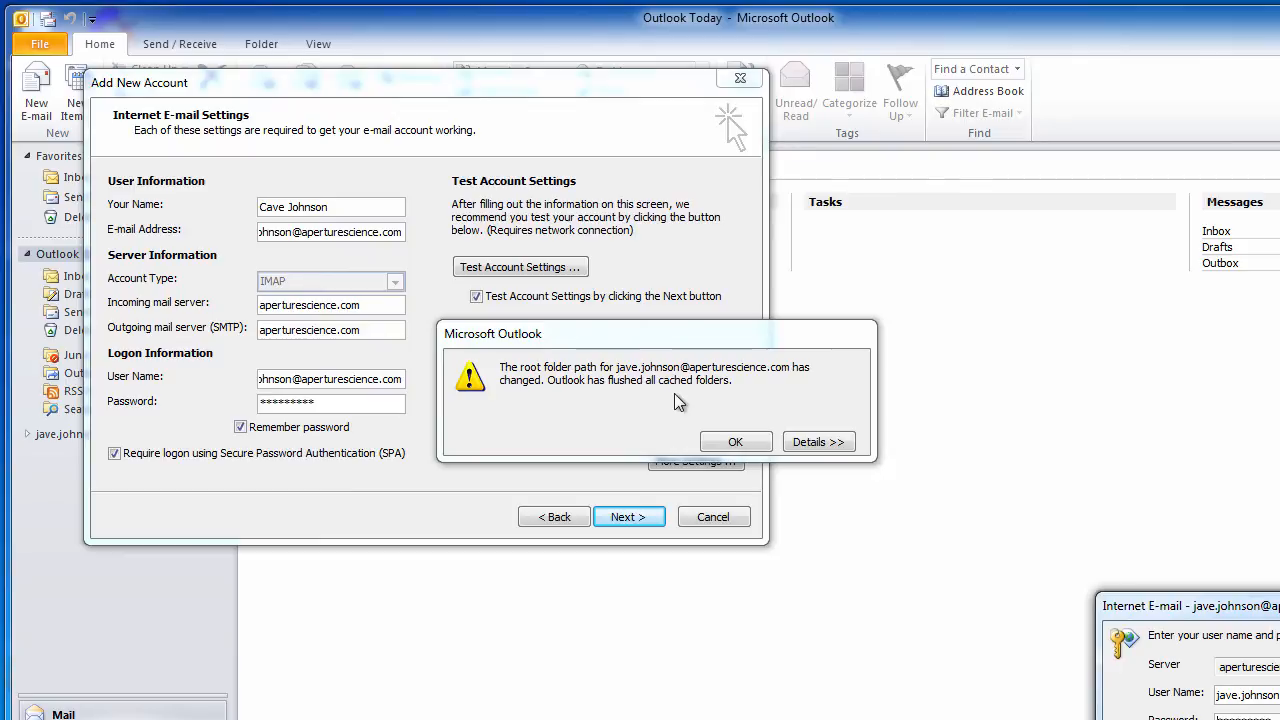
pyautogui.click(752, 440)
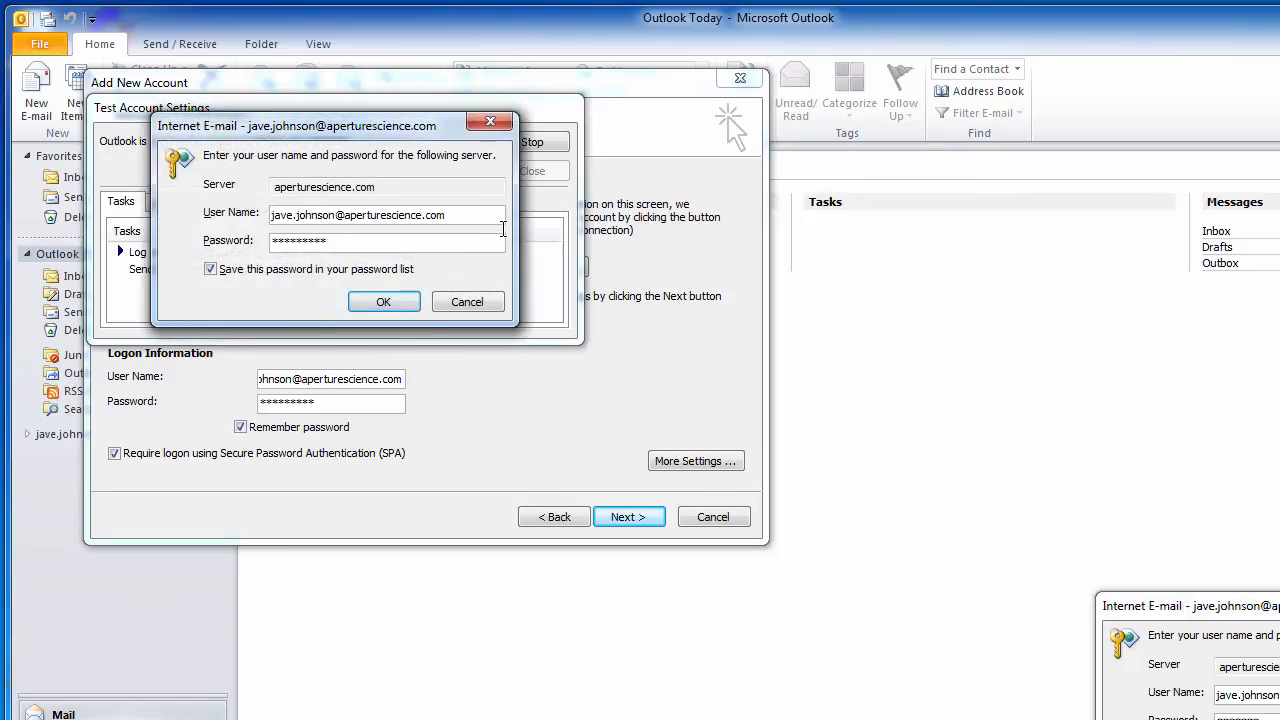
pyautogui.press('Left')
pyautogui.press('Left')
pyautogui.press('Left')
pyautogui.press('Delete')
pyautogui.write('c')
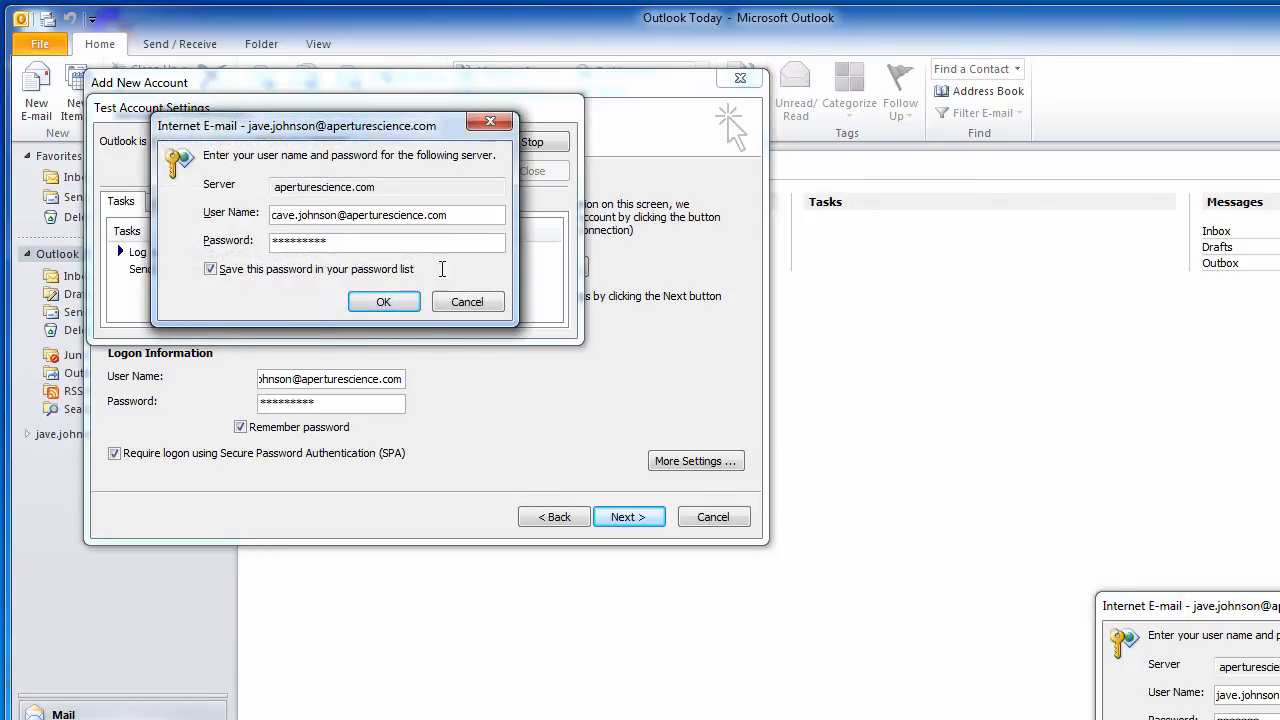
pyautogui.click(384, 303)
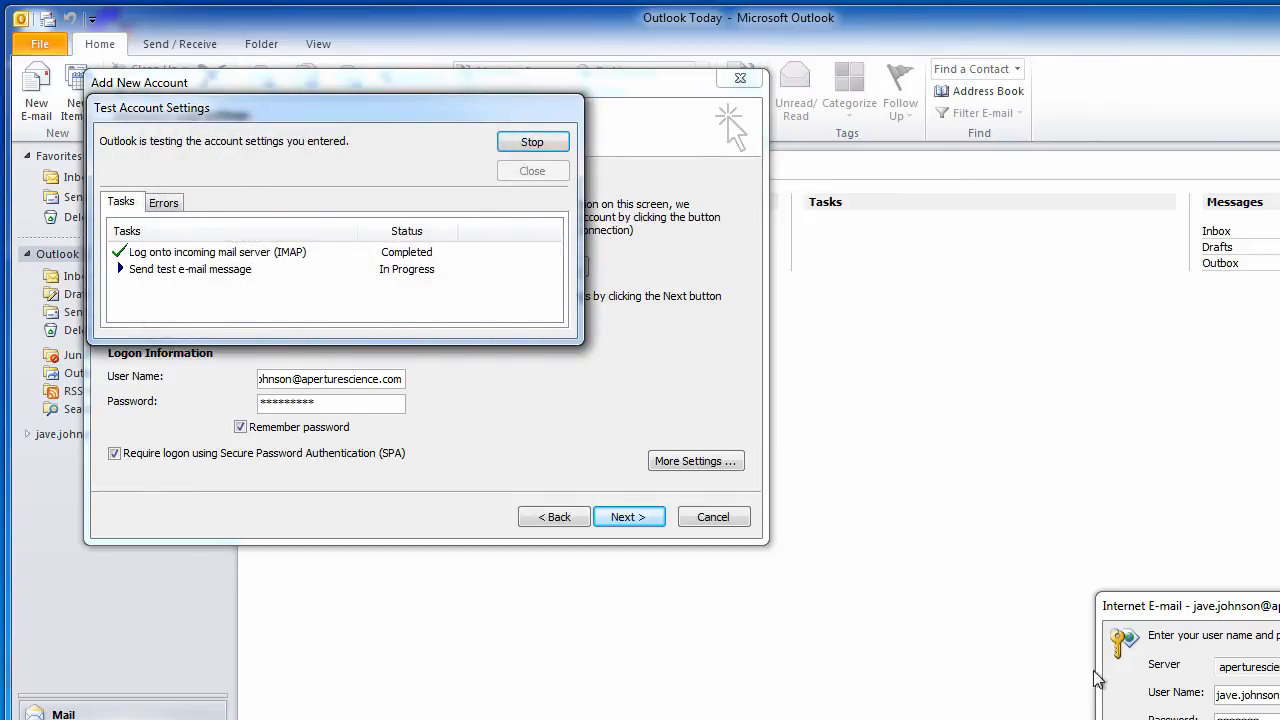
# - Correct the user name's first letter to 'c' in the second login prompt and submit it
pyautogui.click(1235, 694)
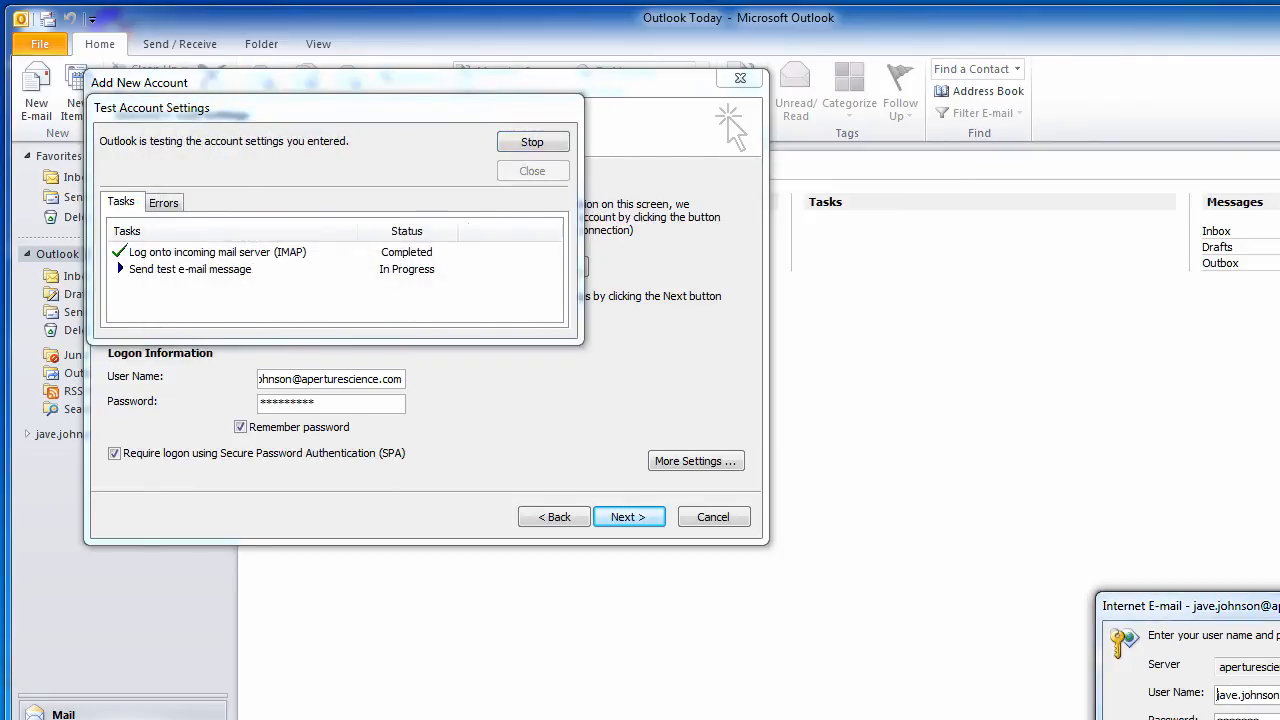
pyautogui.press('Delete')
pyautogui.write('c')
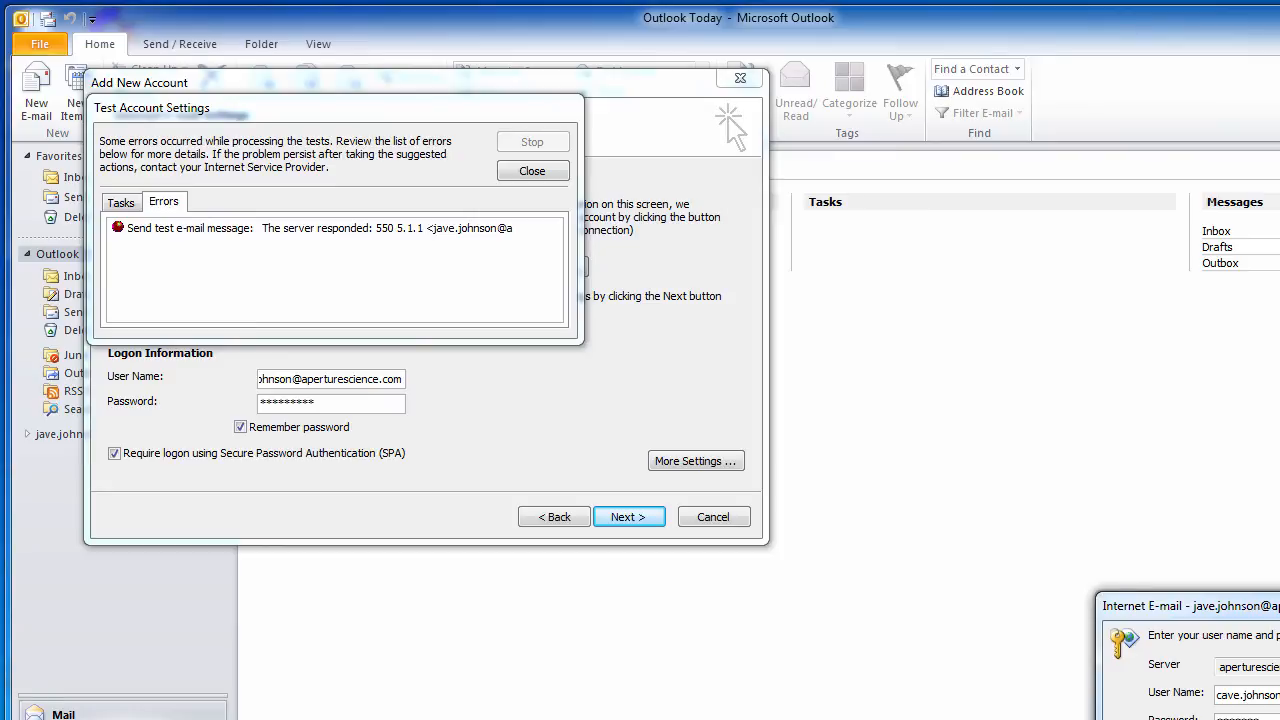
pyautogui.press('Return')
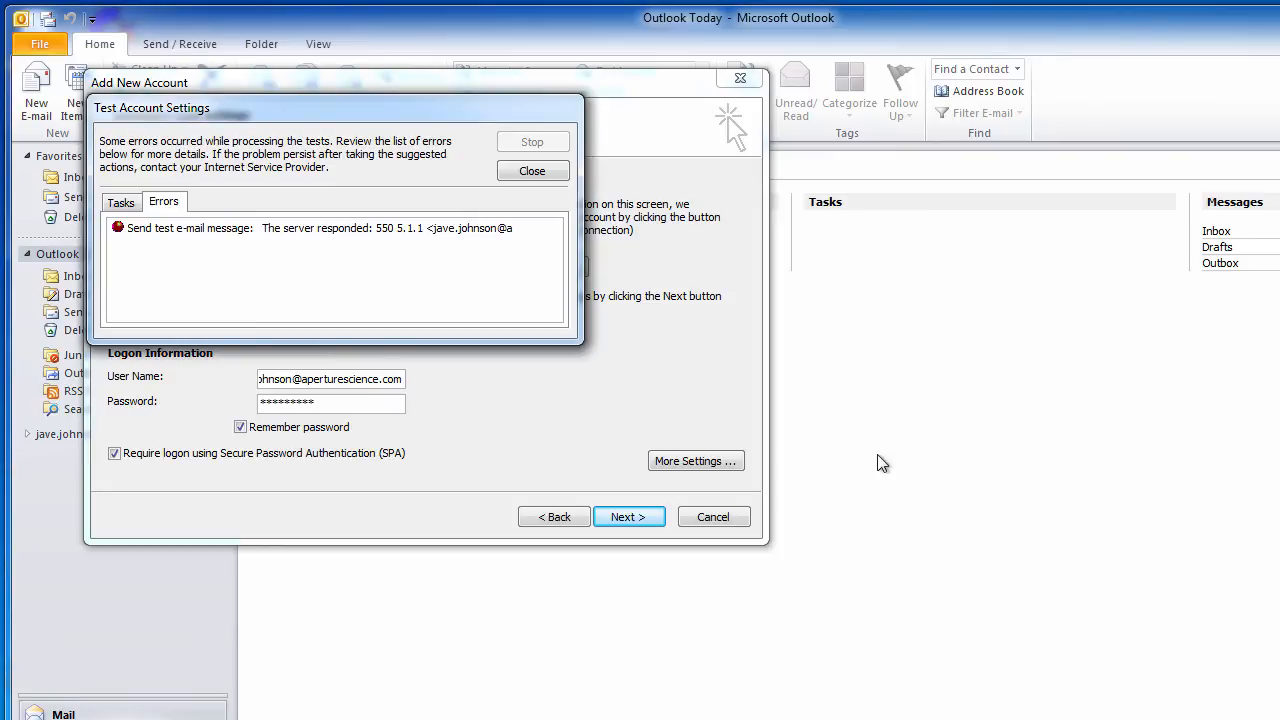
# - Close the failed test and change the e-mail address's first letter to 'c'
pyautogui.click(532, 172)
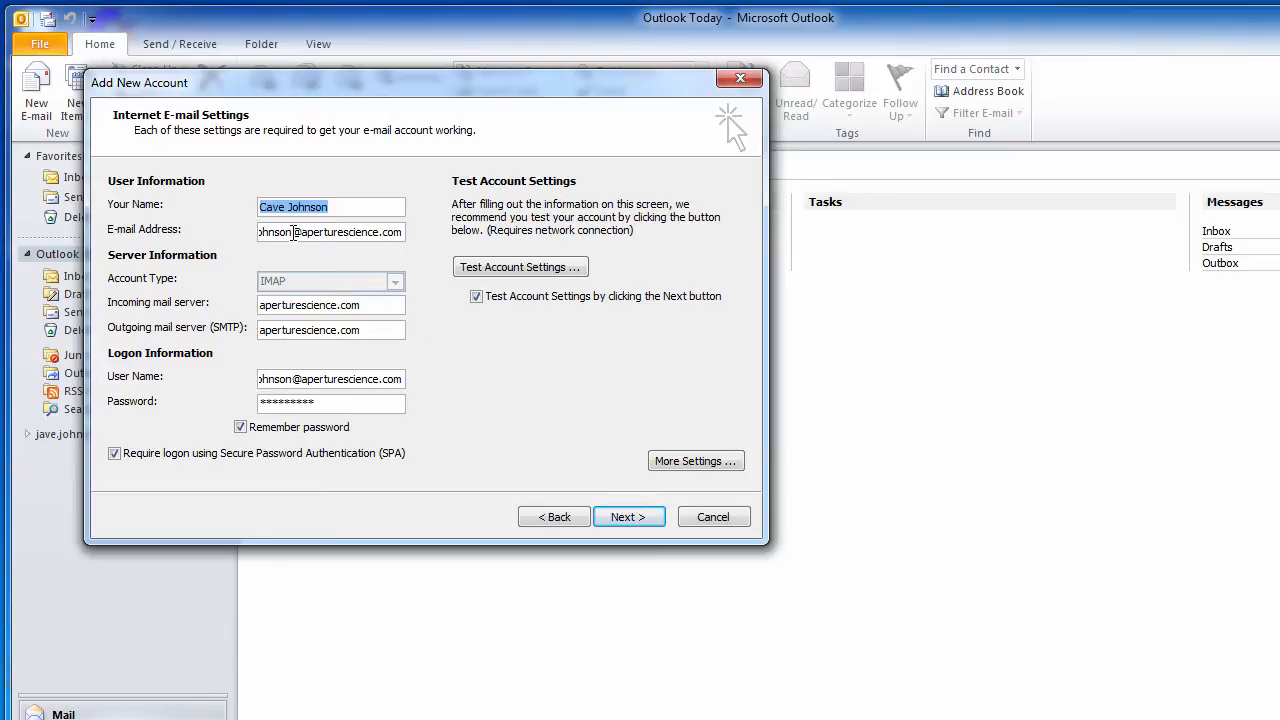
pyautogui.click(292, 232)
pyautogui.press('Left')
pyautogui.press('Left')
pyautogui.press('Left')
pyautogui.press('Left')
pyautogui.press('Left')
pyautogui.press('Left')
pyautogui.press('Left')
pyautogui.press('Left')
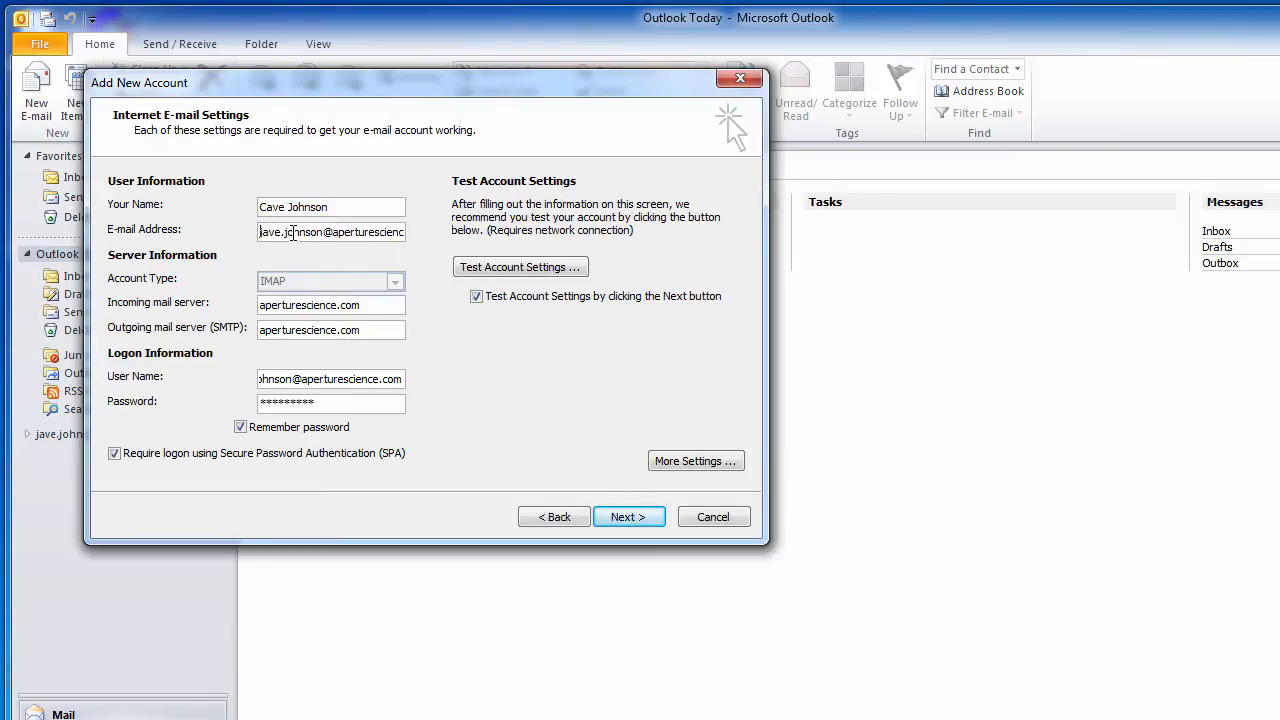
pyautogui.click(343, 381)
pyautogui.press('Left')
pyautogui.press('Left')
pyautogui.press('Left')
pyautogui.press('Left')
pyautogui.press('Left')
pyautogui.press('Left')
pyautogui.press('Left')
pyautogui.press('Left')
pyautogui.press('Left')
pyautogui.press('Left')
pyautogui.press('Left')
pyautogui.press('Left')
pyautogui.press('Left')
pyautogui.press('Left')
pyautogui.press('Left')
pyautogui.press('Left')
pyautogui.press('Left')
pyautogui.press('Left')
pyautogui.press('Left')
pyautogui.press('Left')
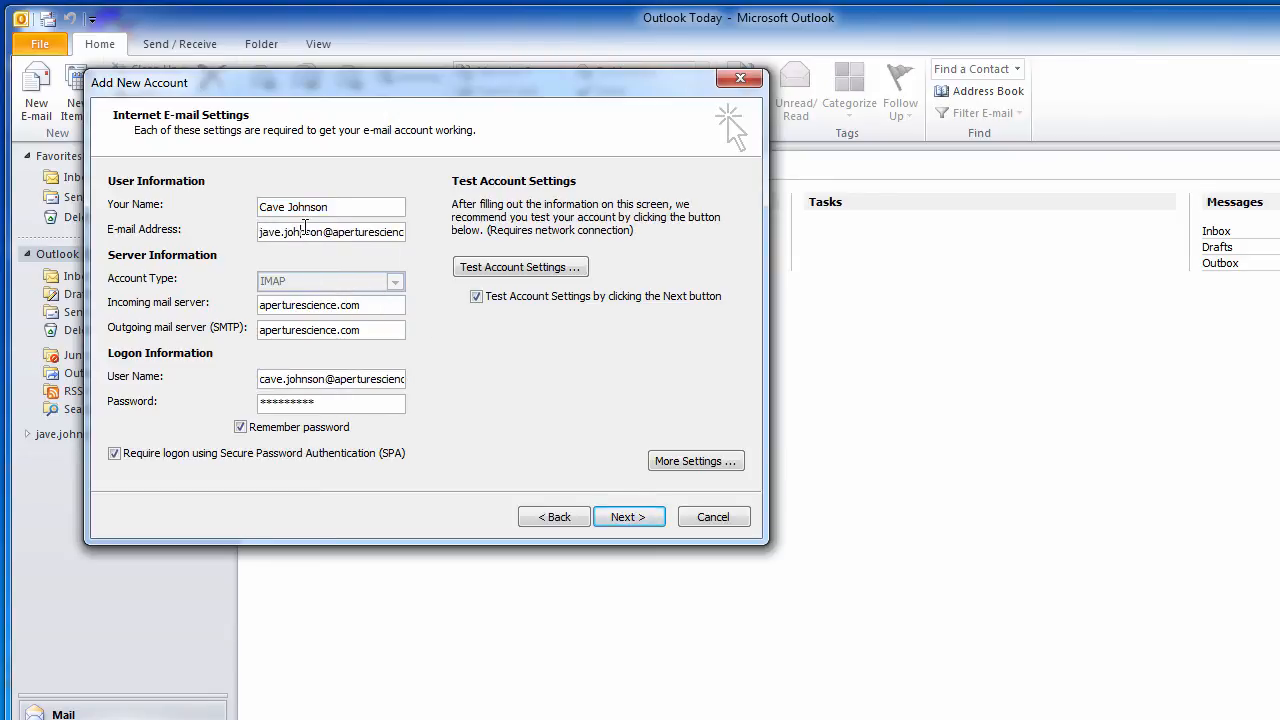
pyautogui.press('Home')
pyautogui.press('Delete')
pyautogui.write('c')
# - Rerun the account test with the corrected address until it passes
pyautogui.click(630, 517)
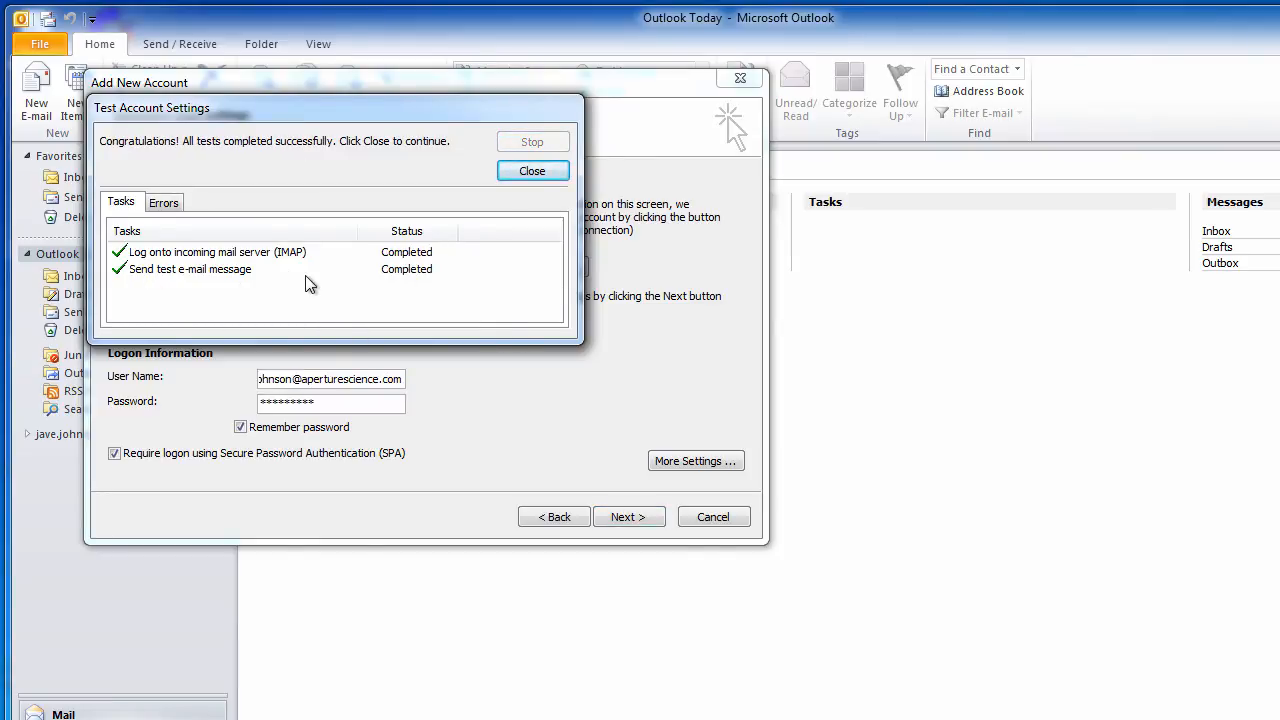
pyautogui.click(553, 171)
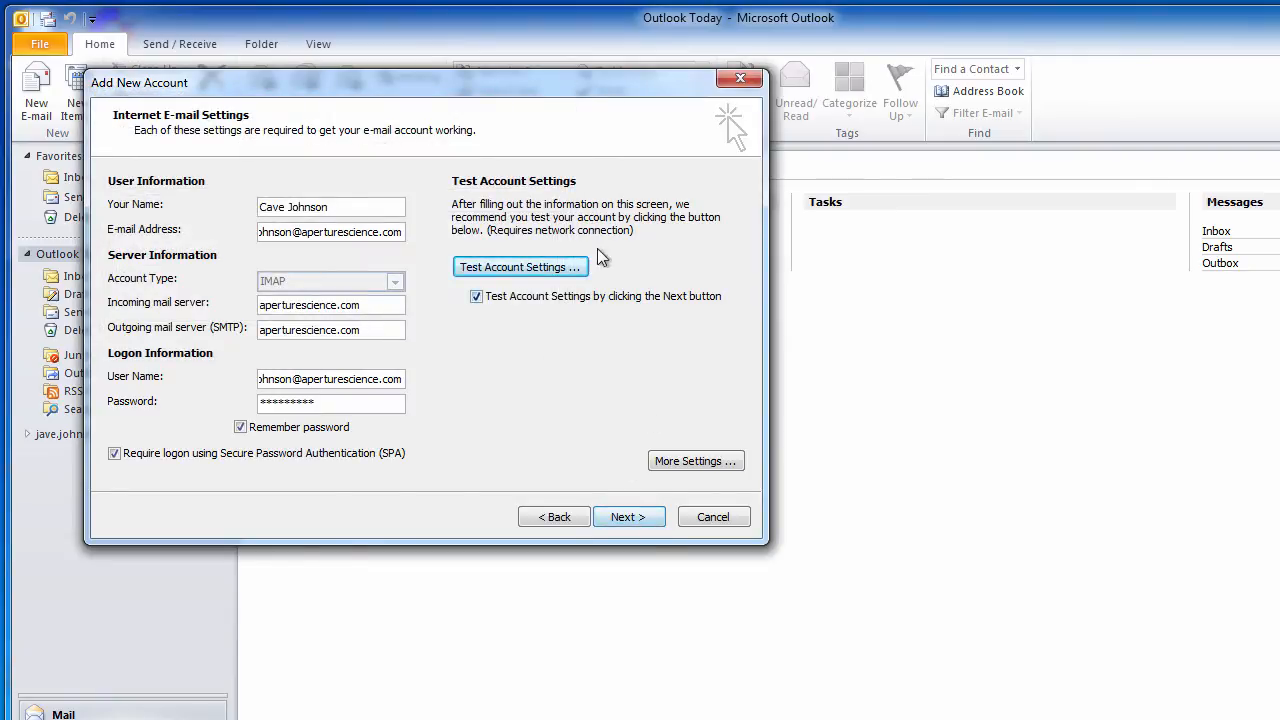
pyautogui.click(648, 518)
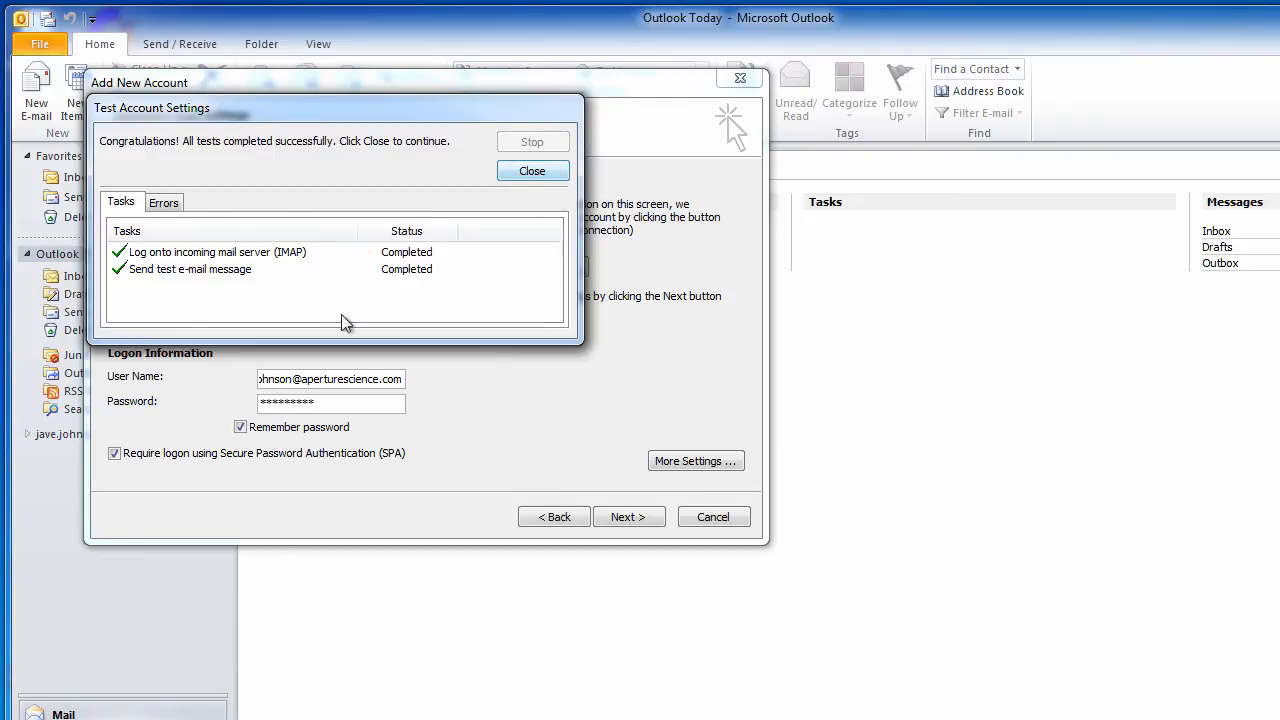
# - Complete the aperturescience.com account setup, then Send/Receive to deliver the Test Message to its Inbox
pyautogui.click(558, 171)
pyautogui.click(640, 517)
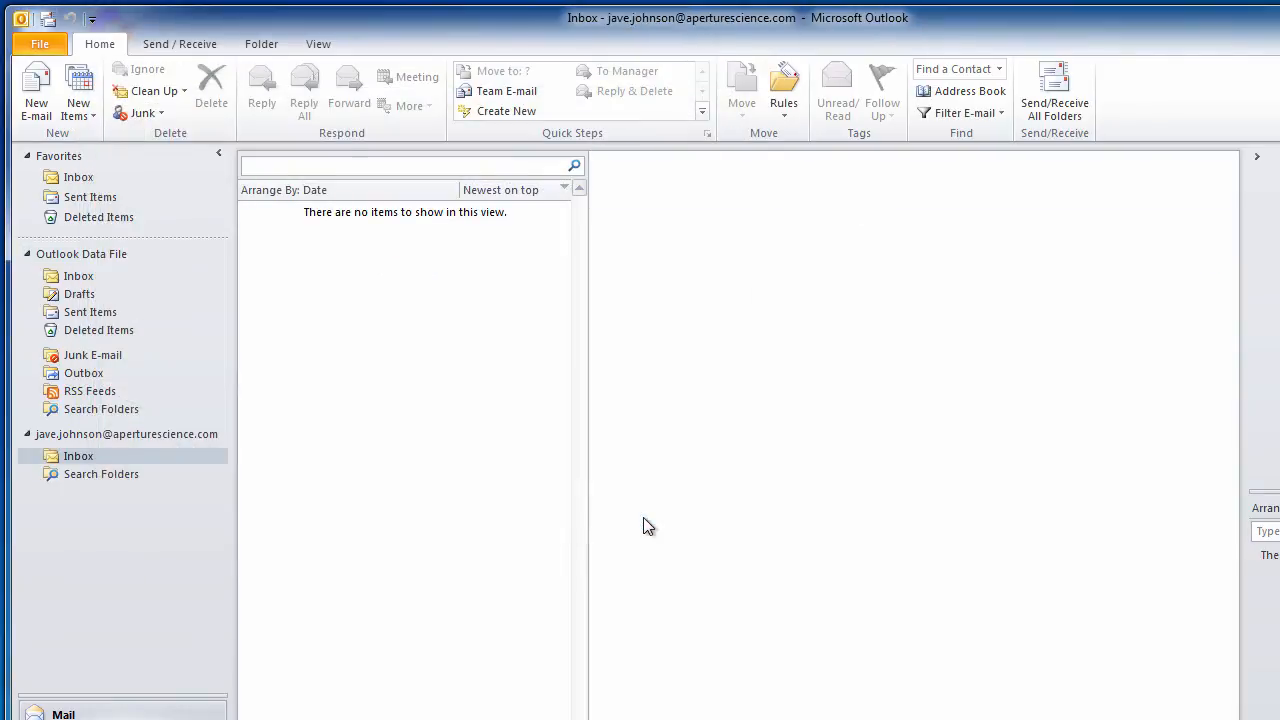
pyautogui.click(83, 462)
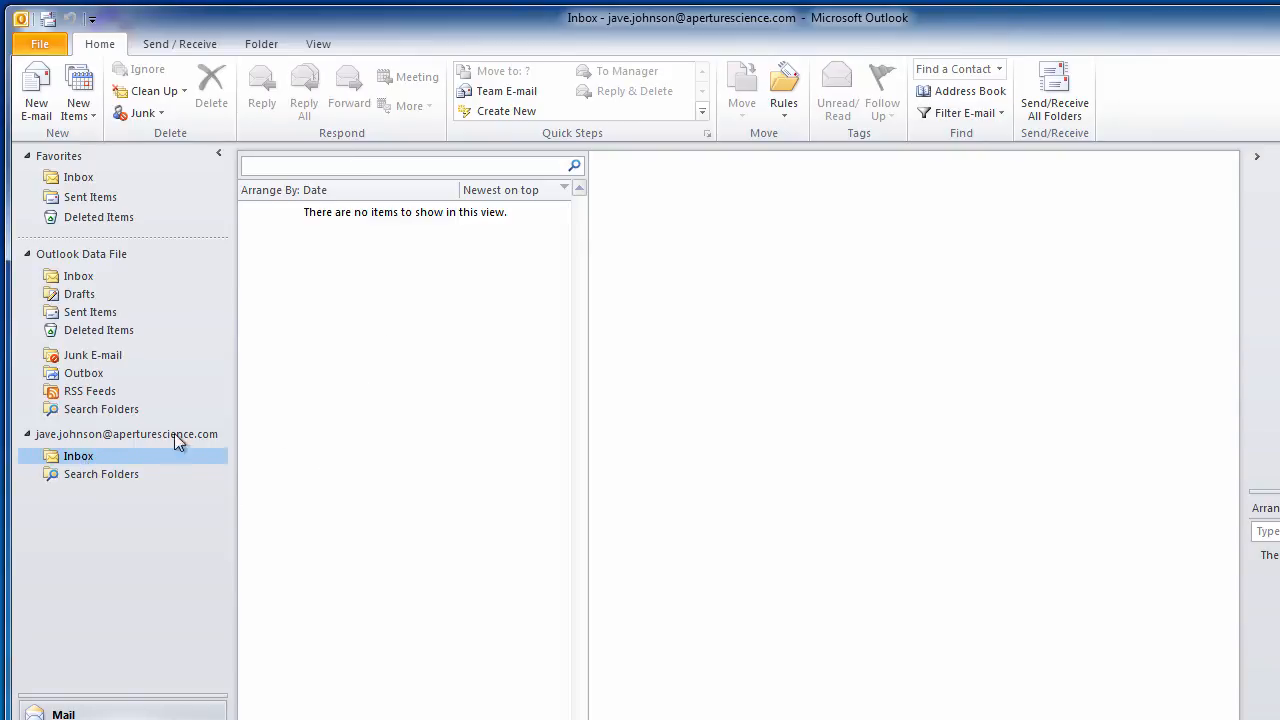
pyautogui.click(1053, 90)
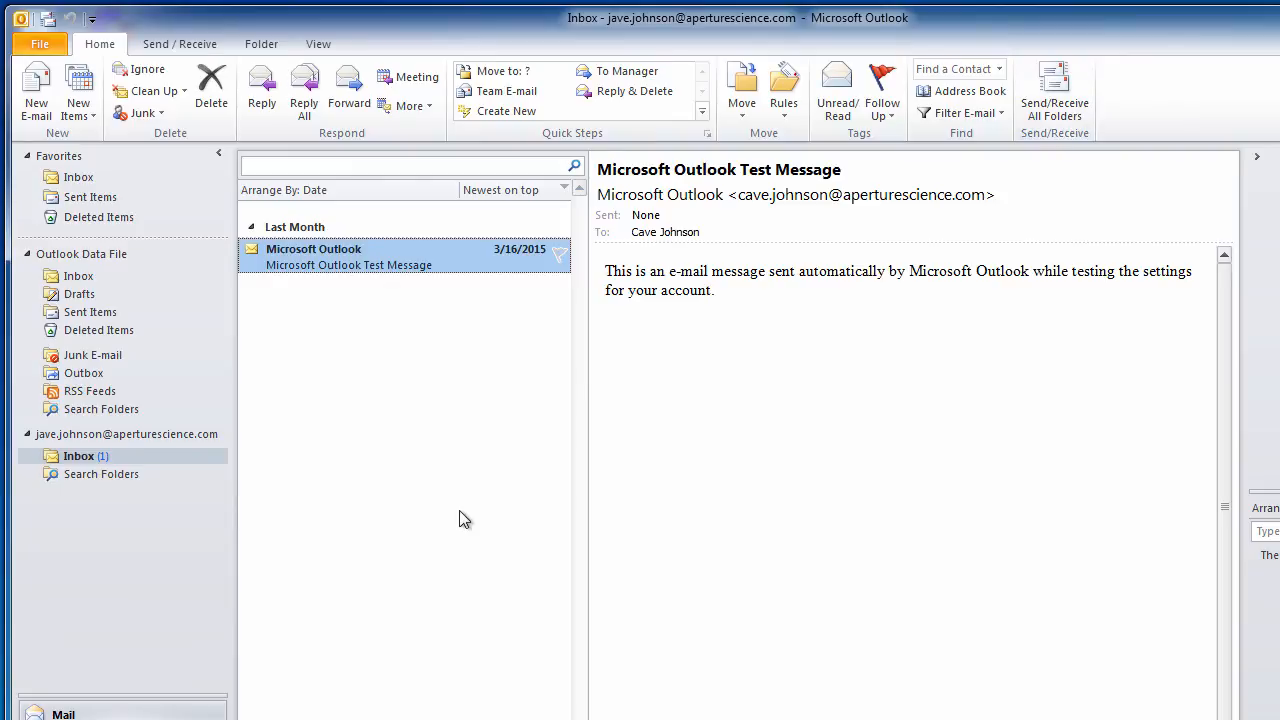